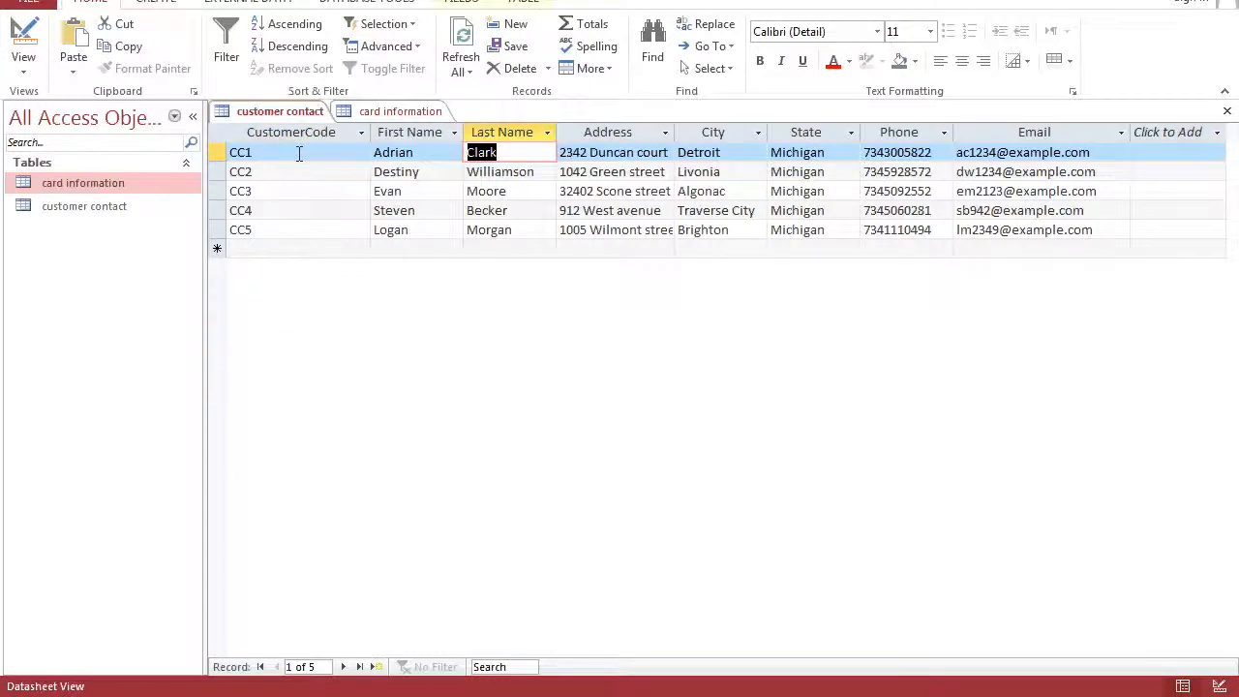
- Go through the CustomerCode values of the records in the customer contact table
{"action": "key", "text": "Home"}
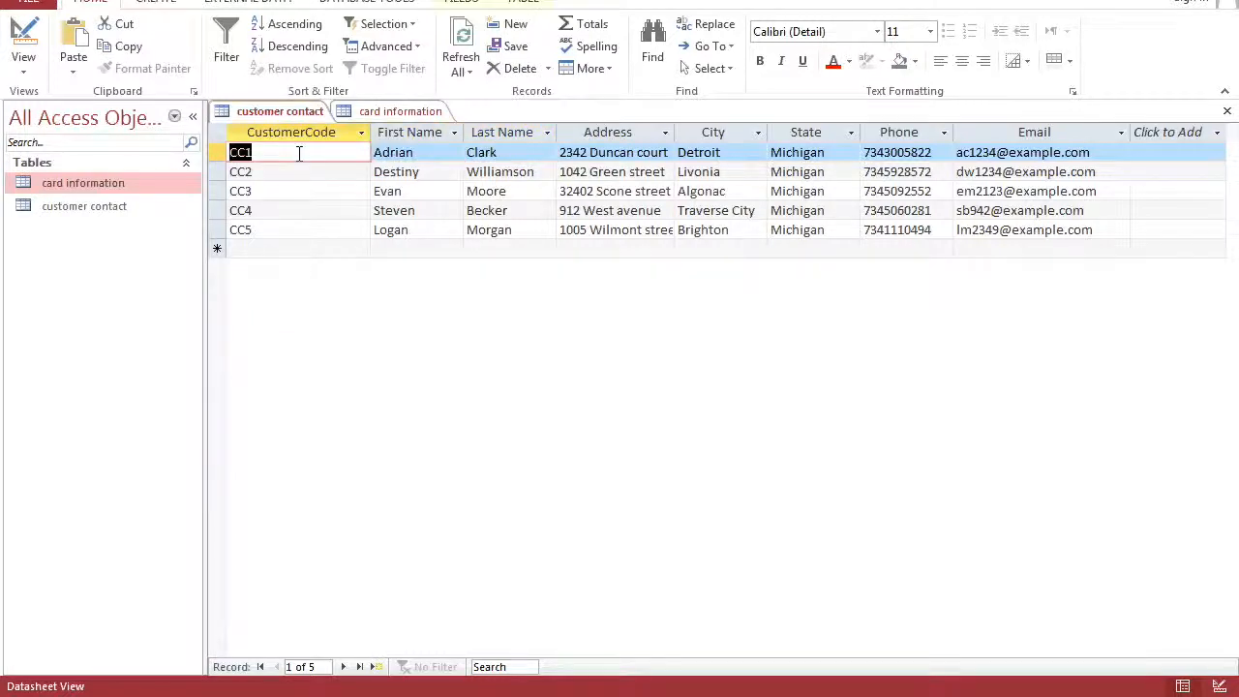
{"action": "key", "text": "Down"}
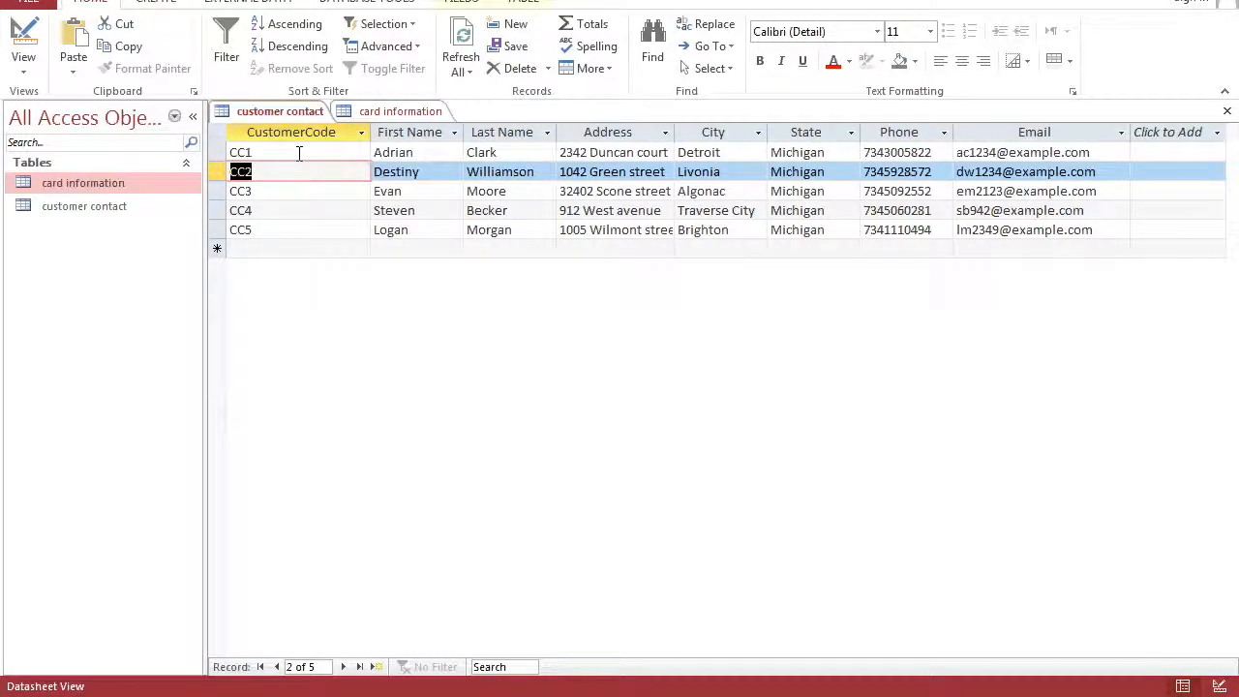
{"action": "key", "text": "Down"}
{"action": "key", "text": "Down"}
{"action": "key", "text": "Down"}
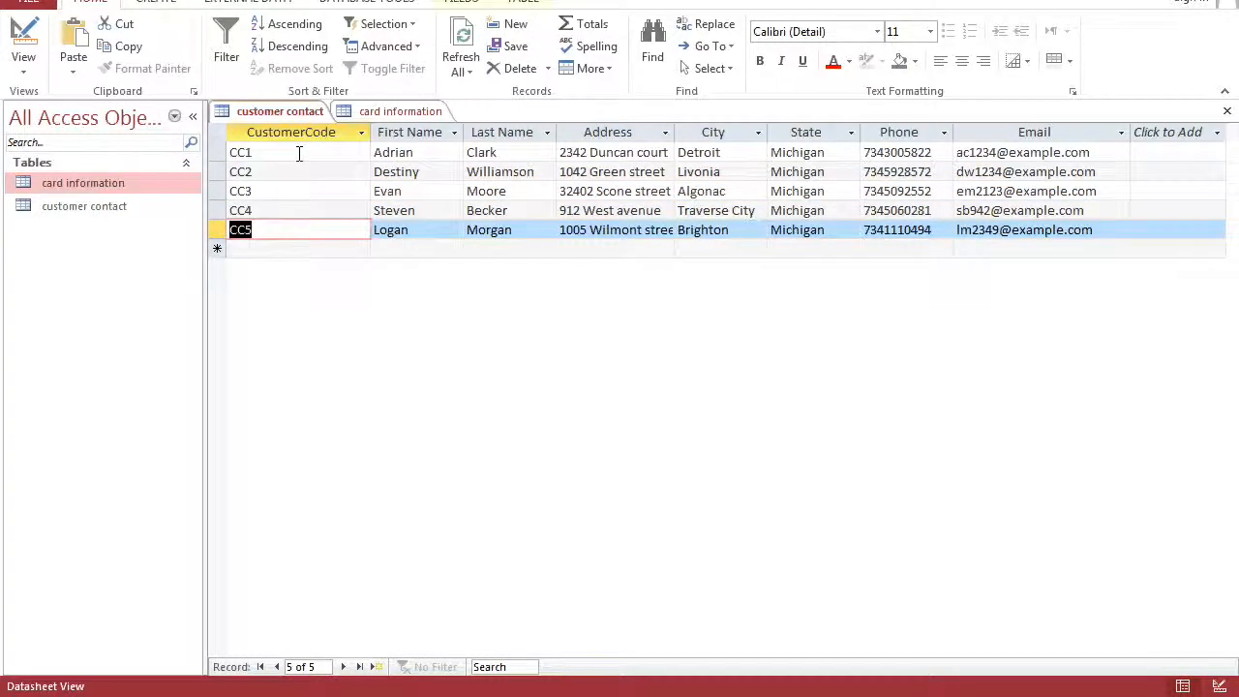
{"action": "key", "text": "Up"}
{"action": "key", "text": "Up"}
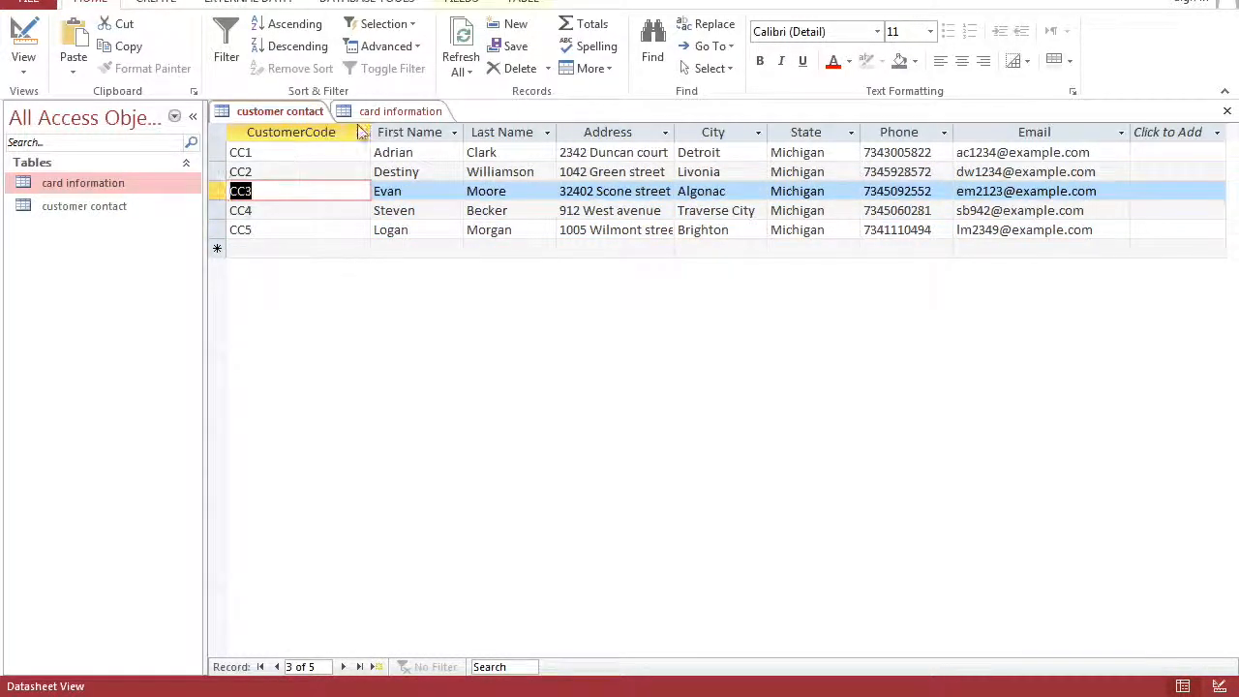
- Examine the CardCode and CustomerCode values of both records in the card information table
{"action": "left_click", "coordinate": [367, 111]}
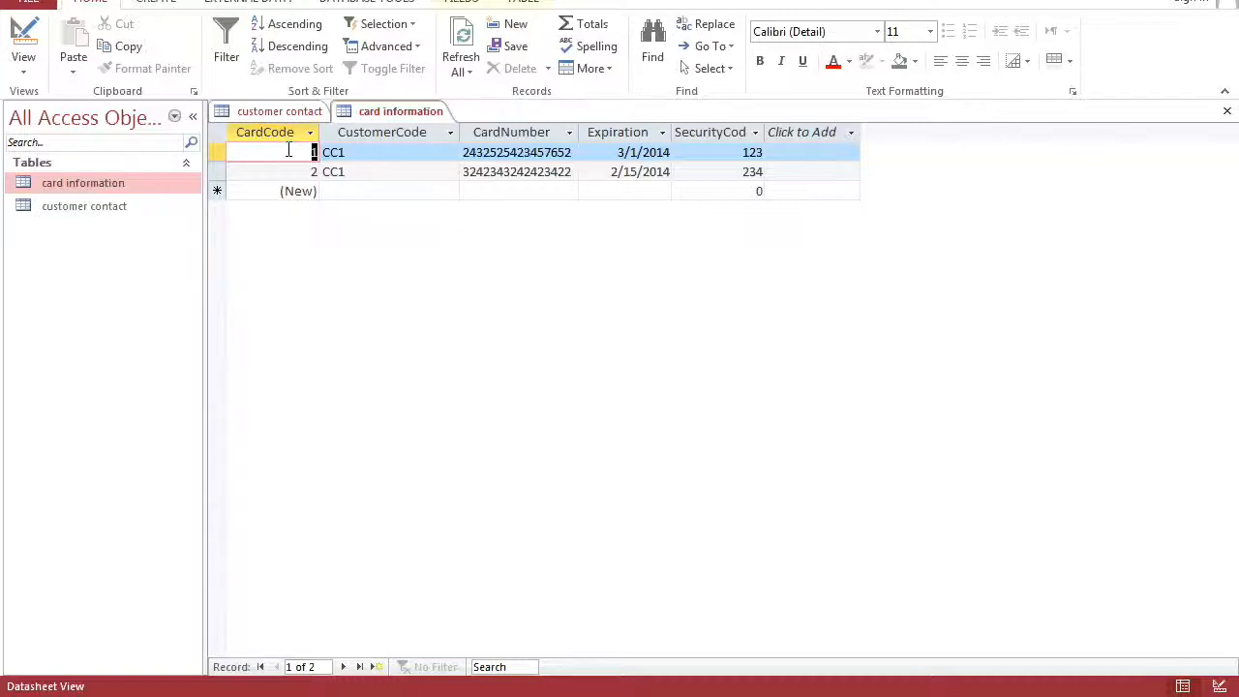
{"action": "key", "text": "Down"}
{"action": "key", "text": "Up"}
{"action": "key", "text": "Down"}
{"action": "key", "text": "Up"}
{"action": "key", "text": "Down"}
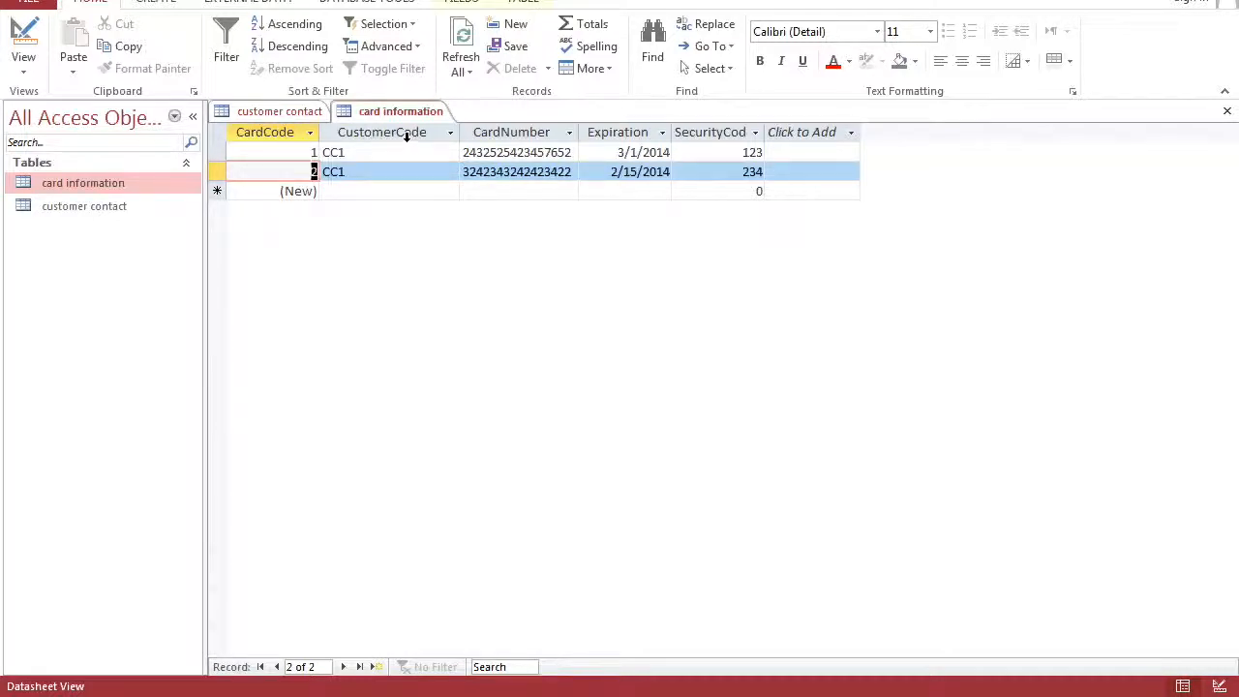
{"action": "left_click", "coordinate": [358, 152]}
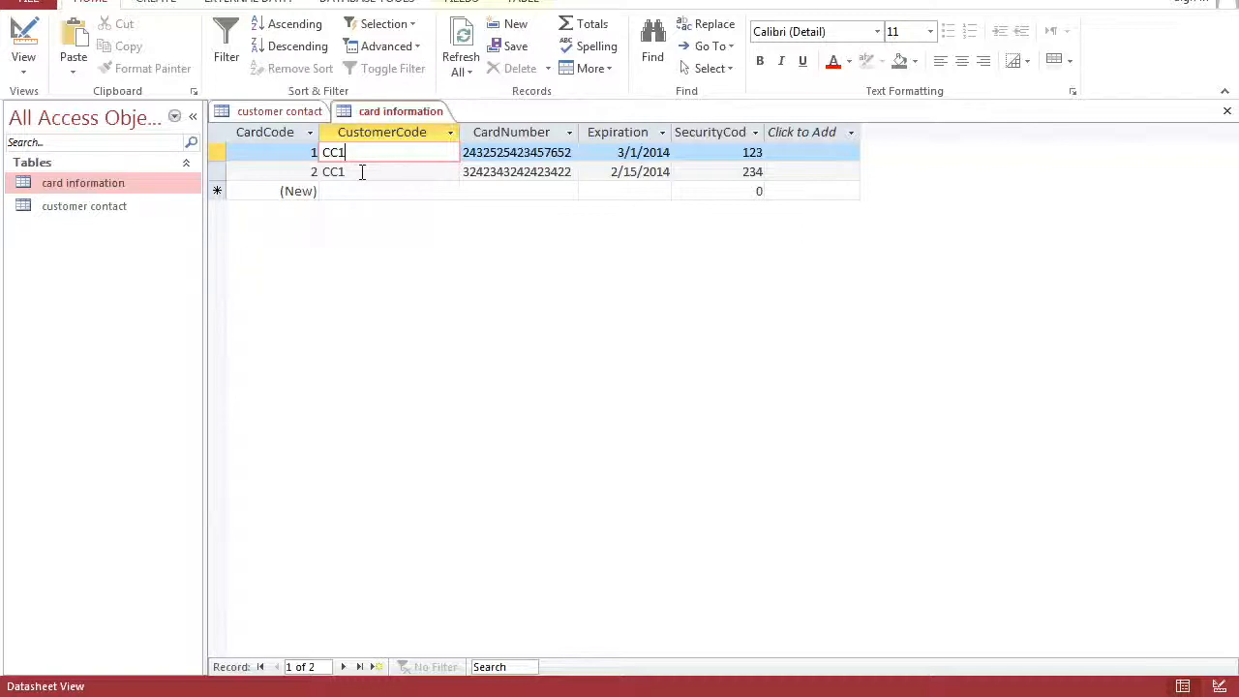
- Compare customer code CC1 in the customer contact table with its entries in the card information table
{"action": "left_click", "coordinate": [306, 114]}
{"action": "left_click", "coordinate": [249, 153]}
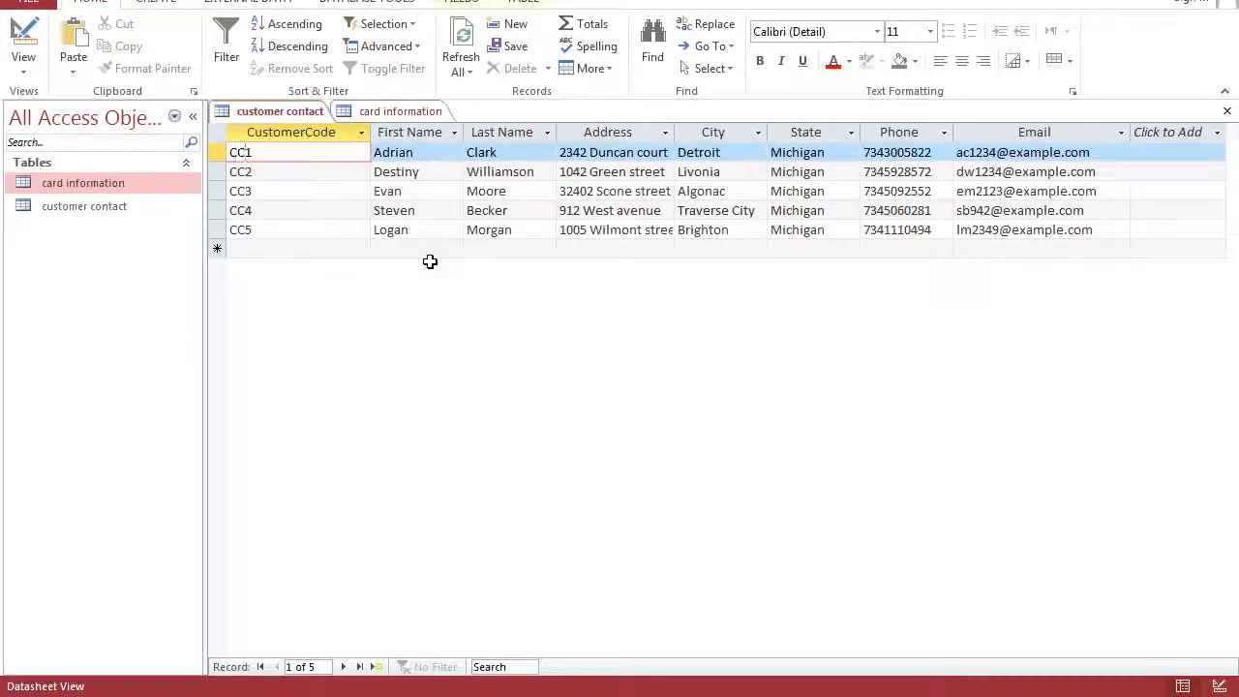
{"action": "left_click", "coordinate": [397, 111]}
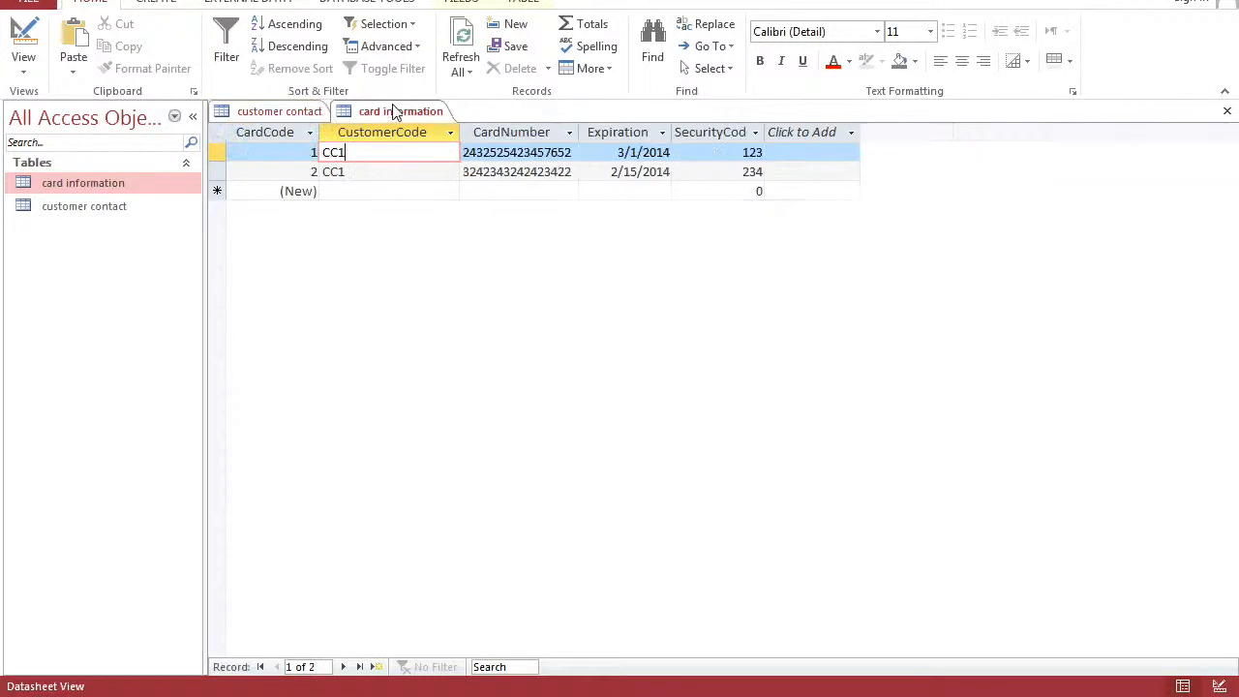
{"action": "left_click", "coordinate": [285, 113]}
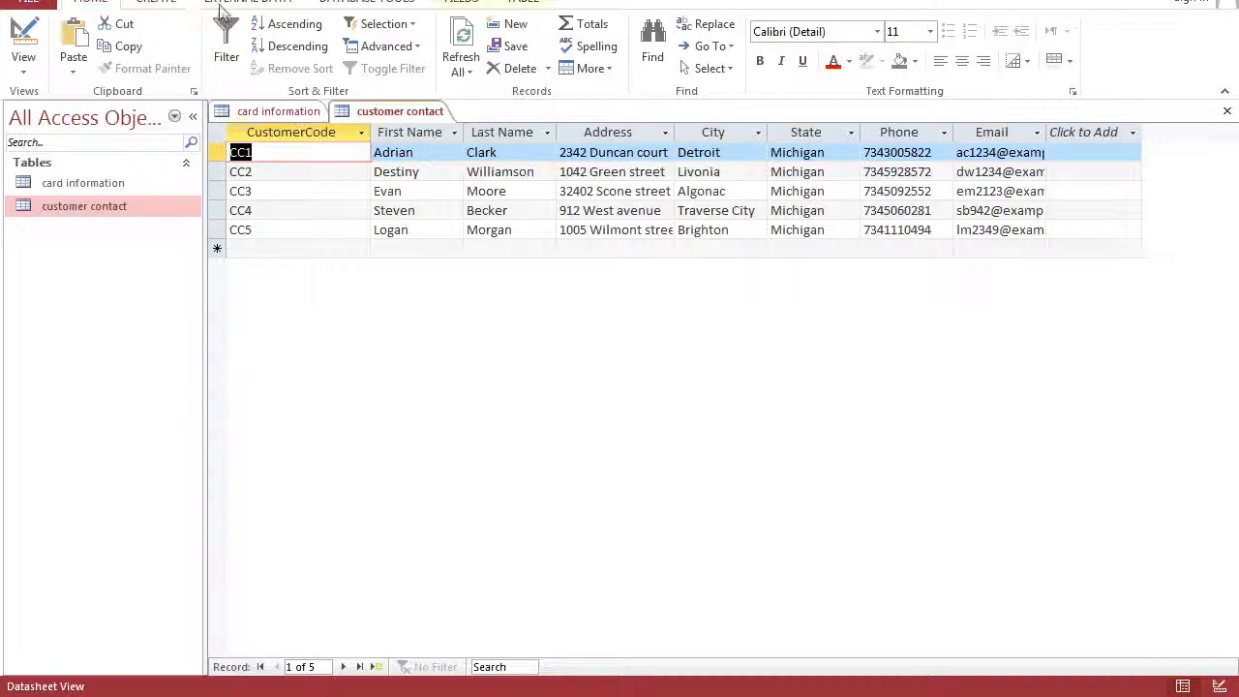
- Open the Relationships window and close the card information and customer contact tables
{"action": "left_click", "coordinate": [358, 8]}
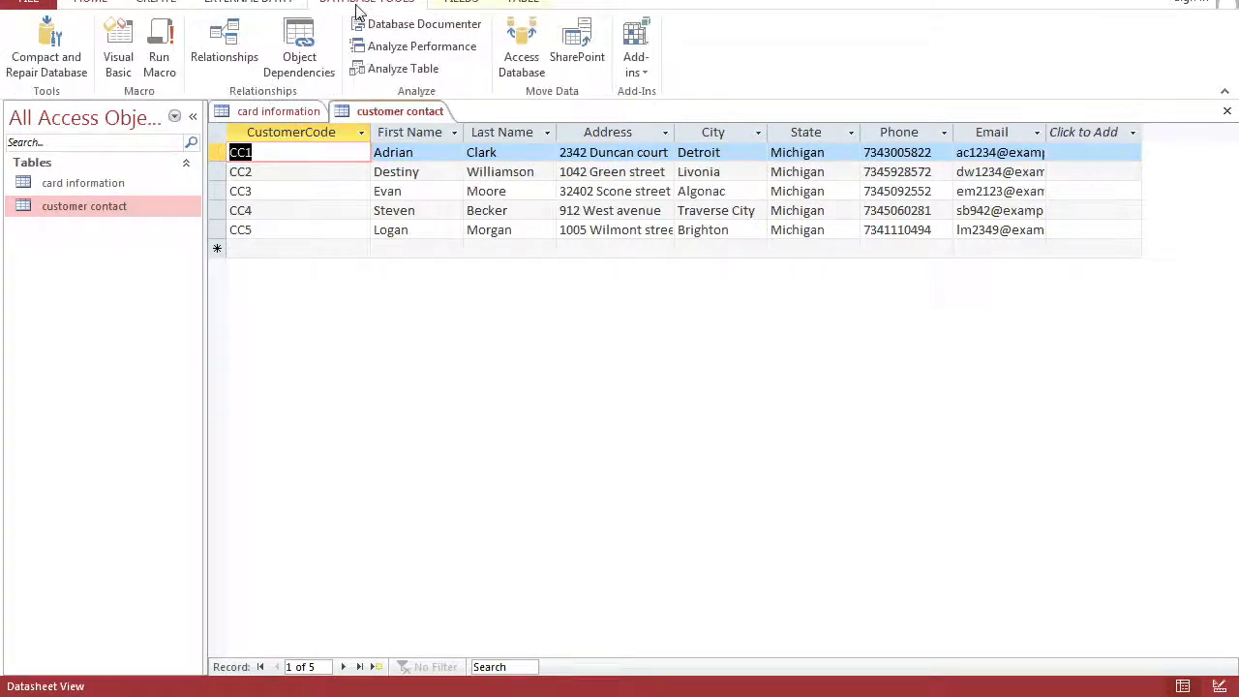
{"action": "left_click", "coordinate": [247, 56]}
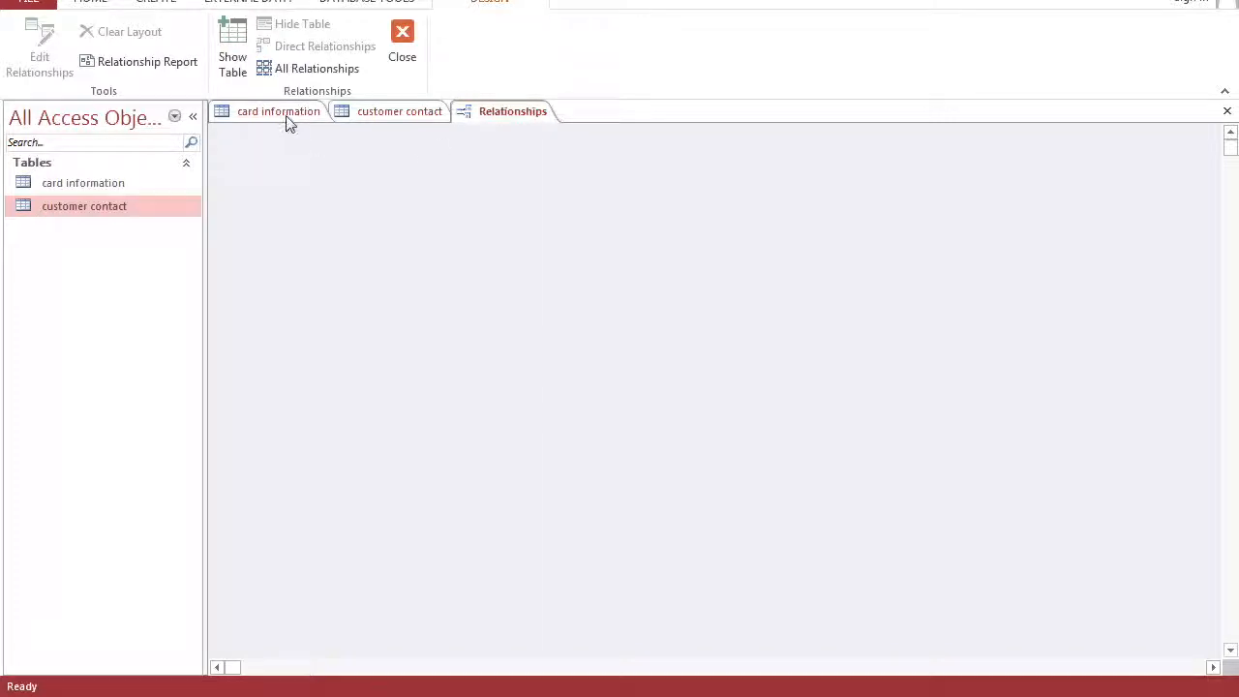
{"action": "left_click", "coordinate": [287, 116]}
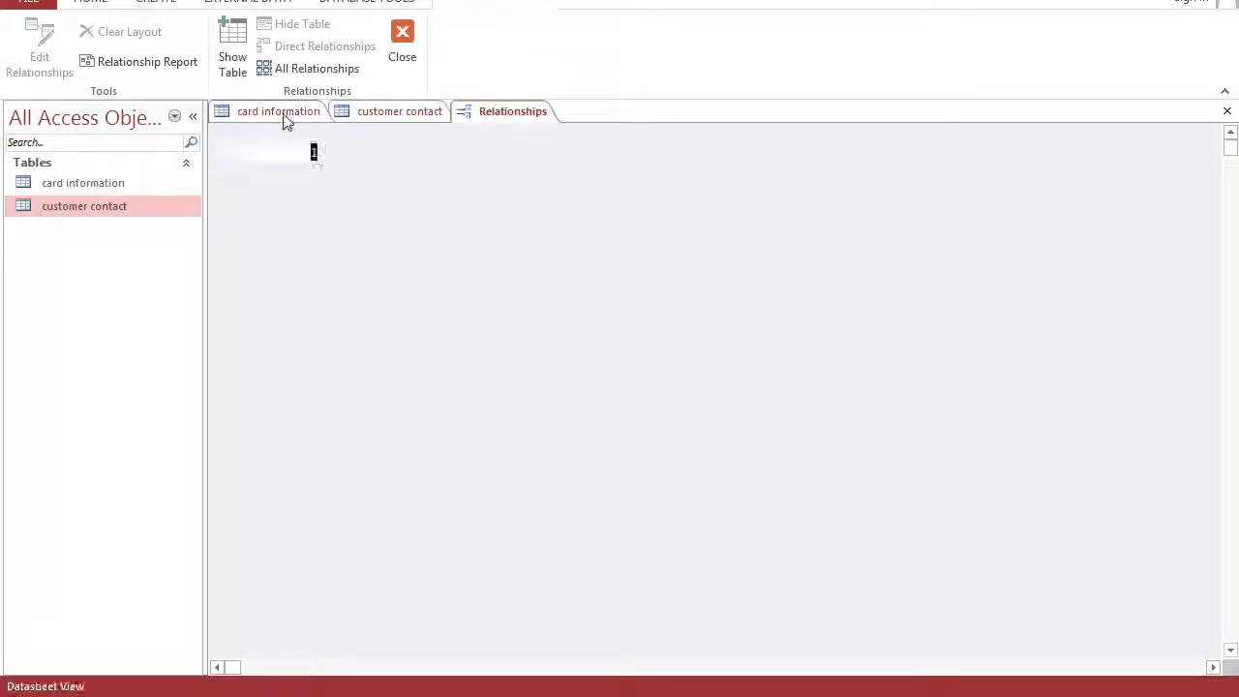
{"action": "left_click", "coordinate": [1225, 115]}
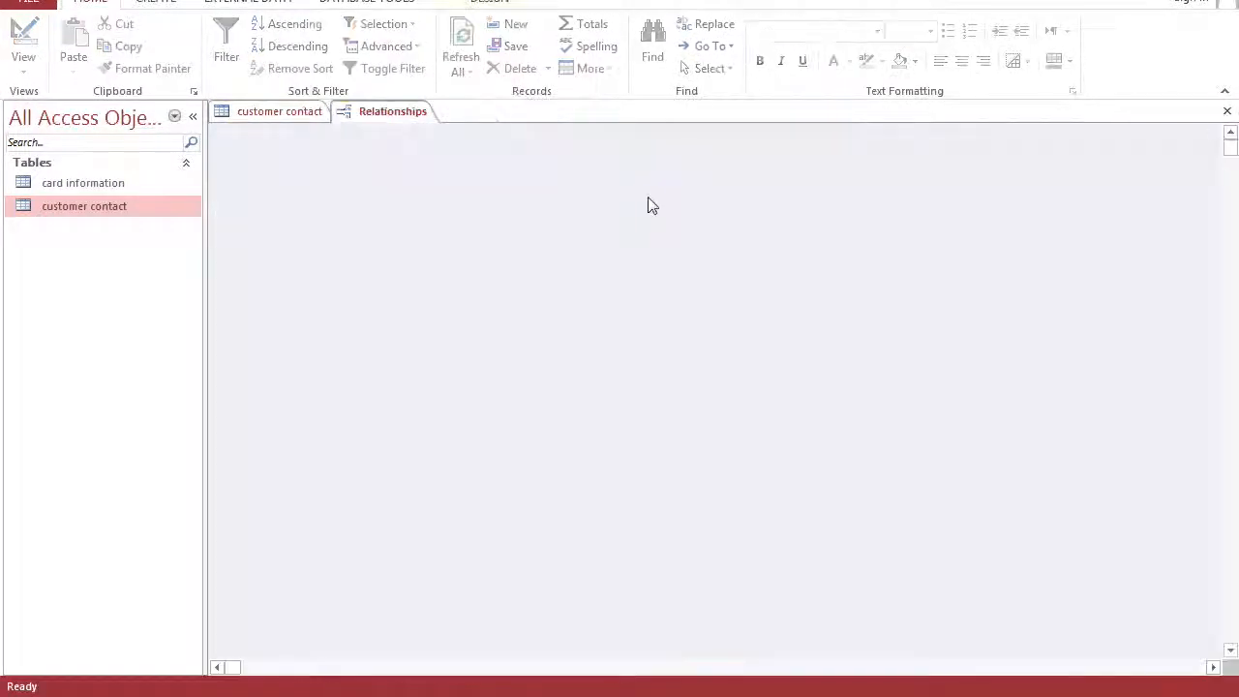
{"action": "left_click", "coordinate": [294, 117]}
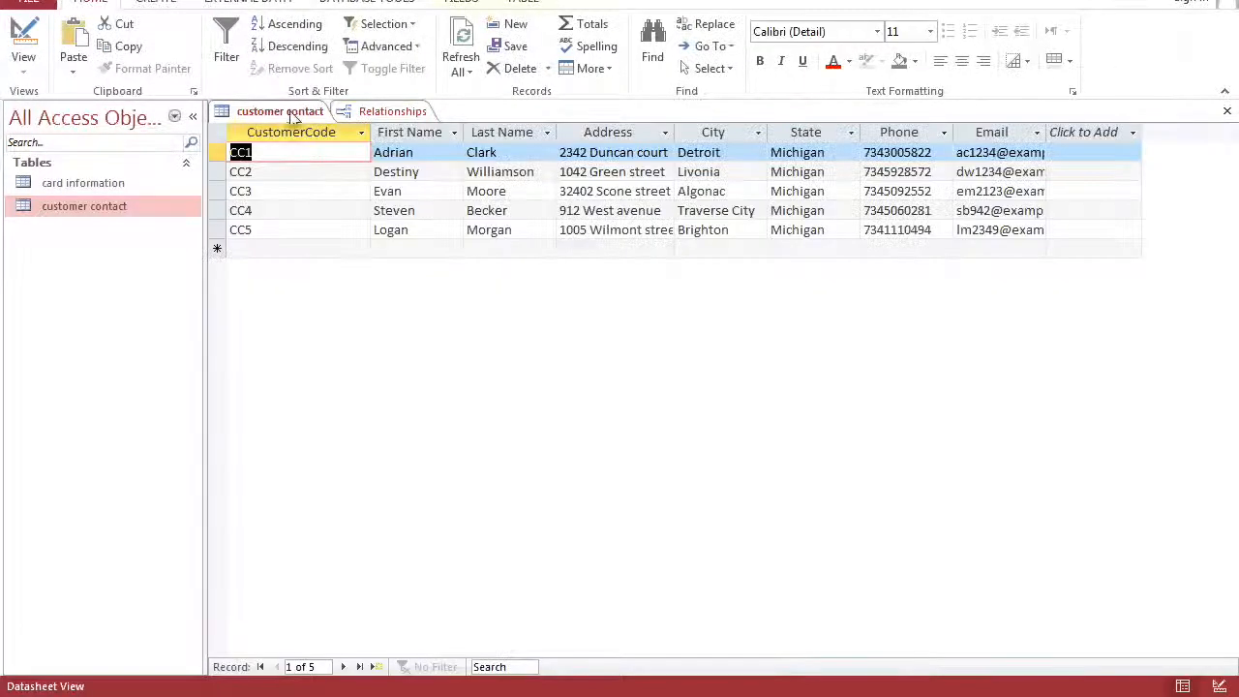
{"action": "left_click", "coordinate": [1226, 116]}
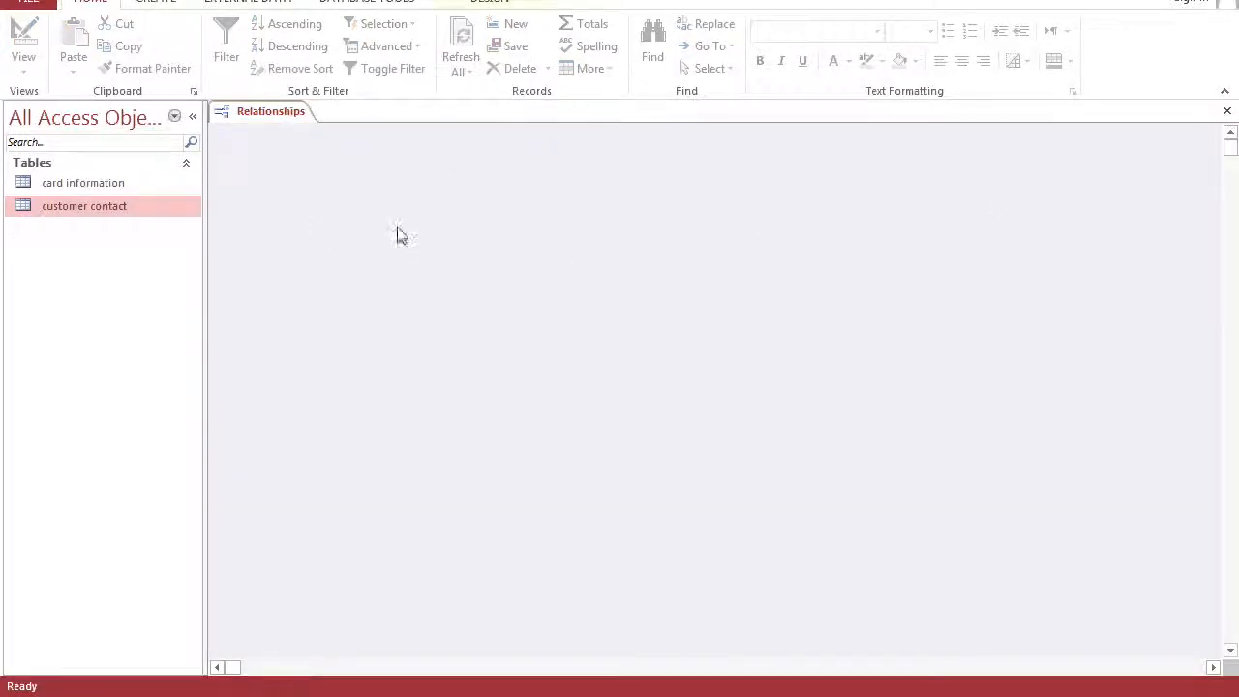
- Add the card information and customer contact tables to the relationships layout
{"action": "left_click", "coordinate": [496, 3]}
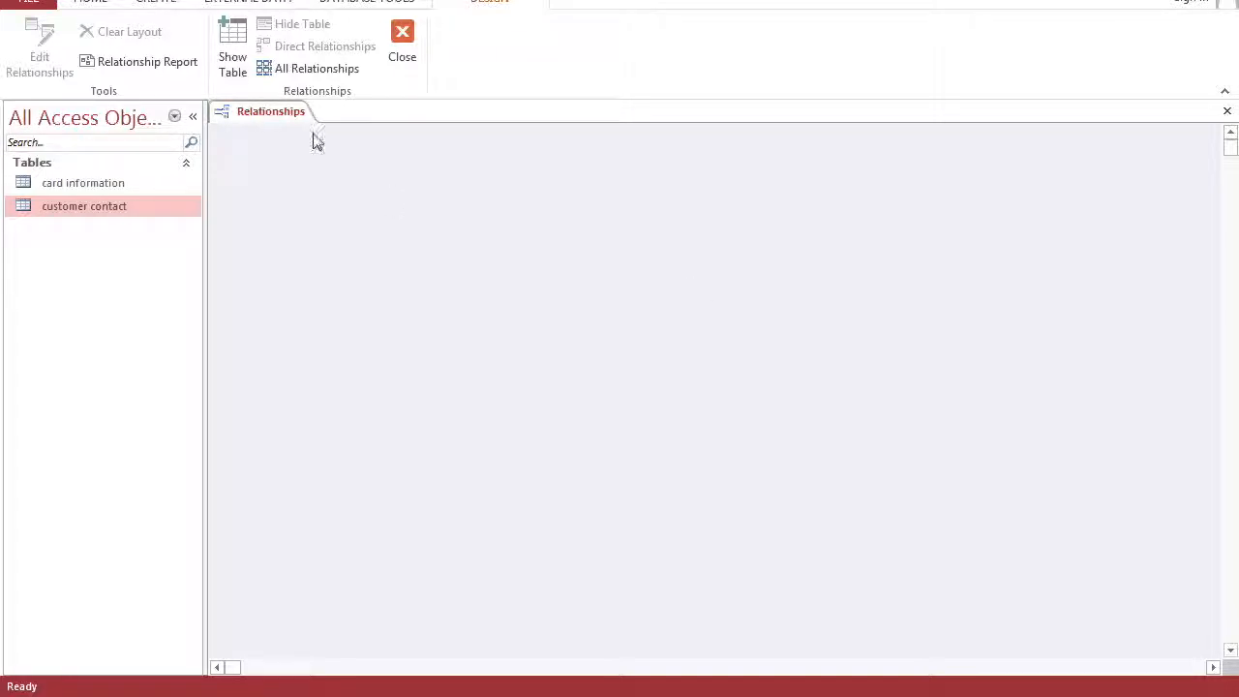
{"action": "left_click", "coordinate": [233, 34]}
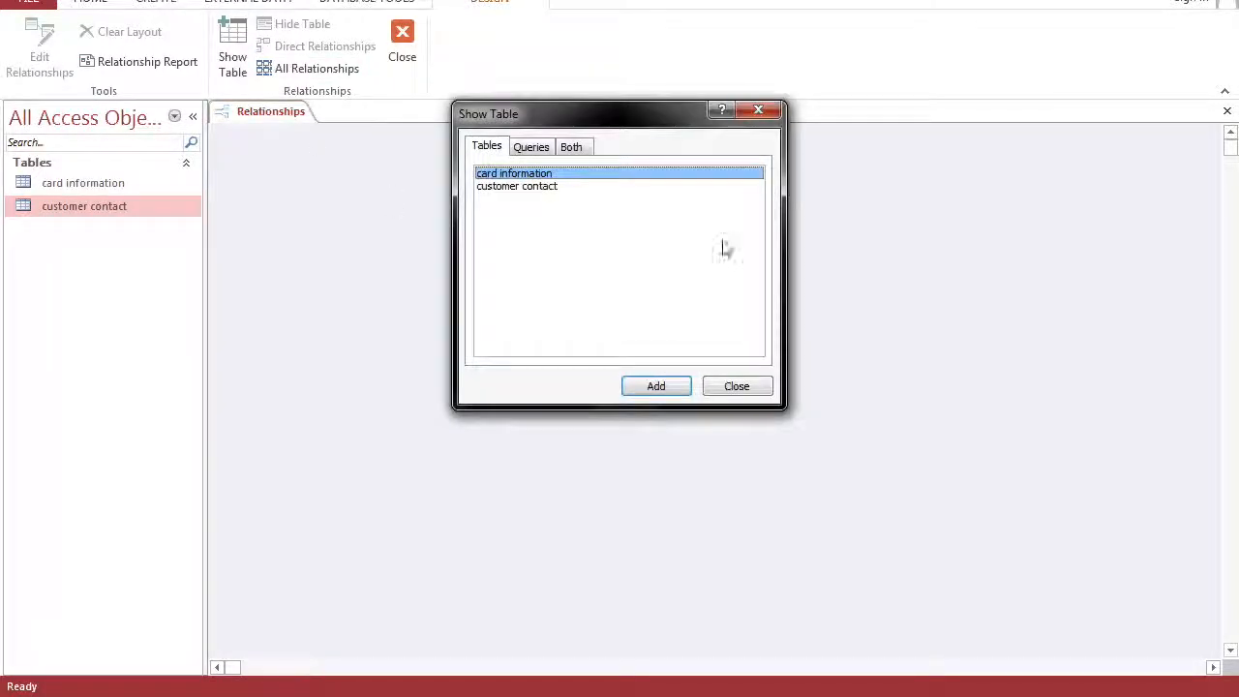
{"action": "left_click", "coordinate": [561, 186], "text": "shift"}
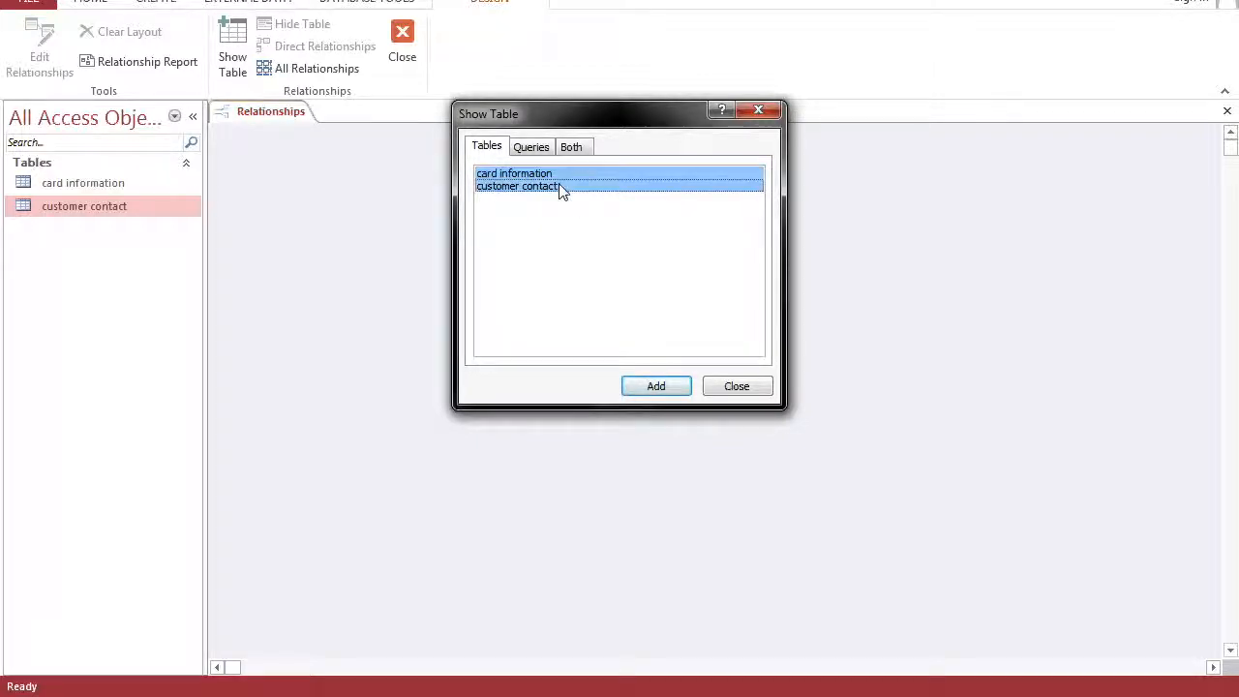
{"action": "left_click", "coordinate": [658, 388]}
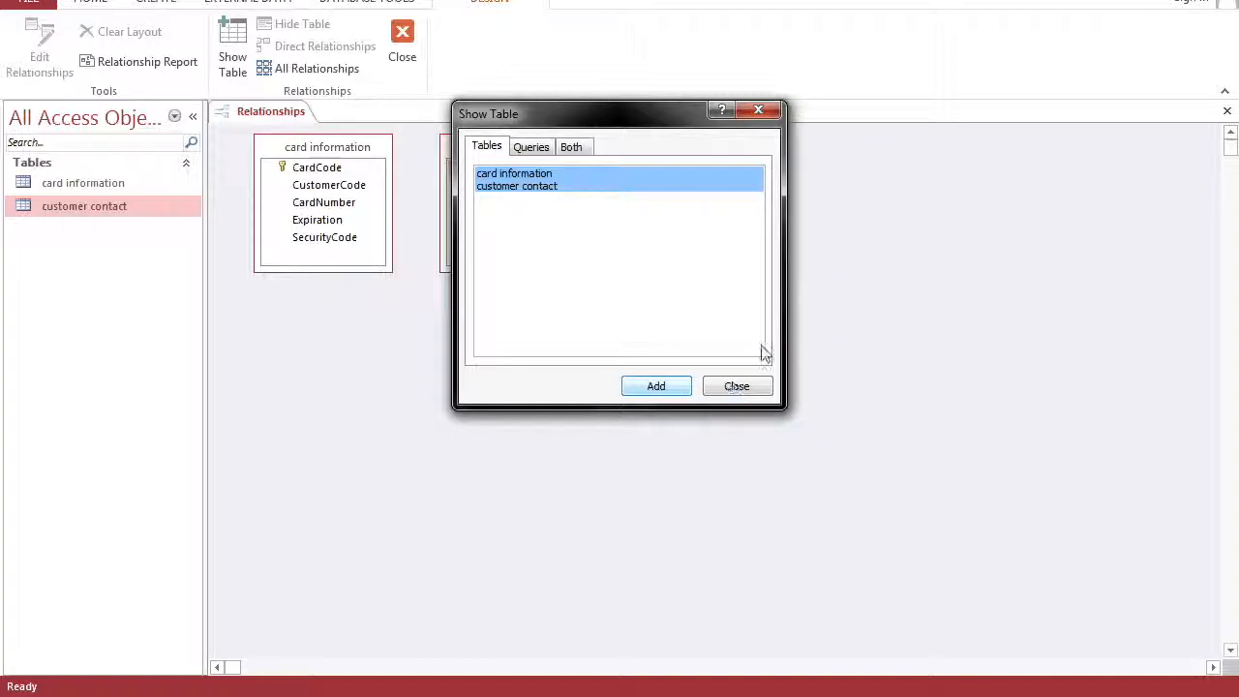
{"action": "left_click", "coordinate": [753, 389]}
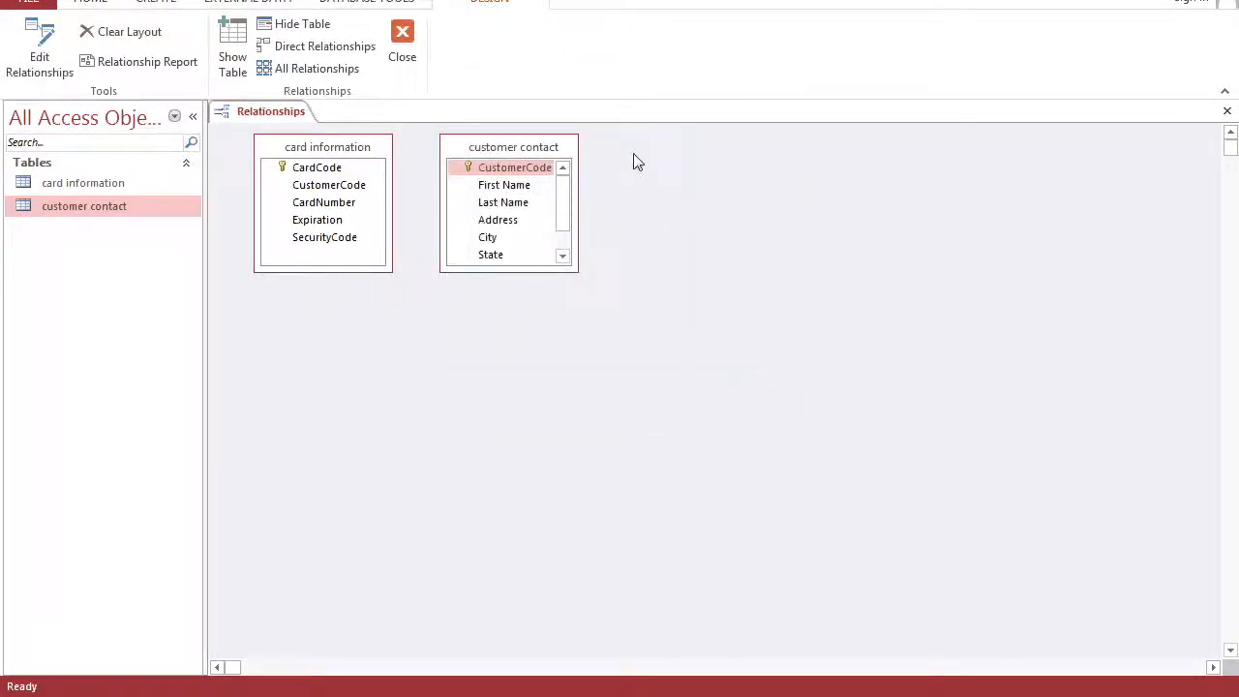
- Shift the customer contact table a little away from the card information table in the relationships layout
{"action": "left_click_drag", "start_coordinate": [539, 148], "coordinate": [789, 170]}
{"action": "left_click_drag", "start_coordinate": [900, 196], "coordinate": [646, 145]}
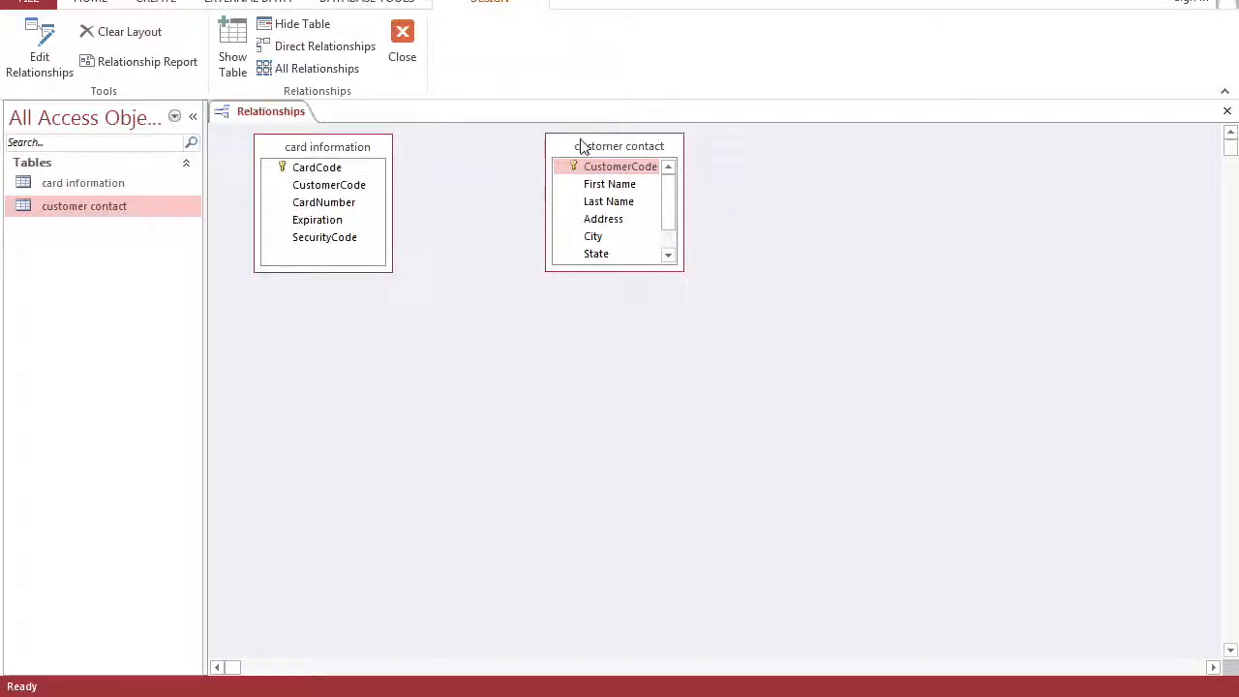
{"action": "left_click_drag", "start_coordinate": [581, 146], "coordinate": [511, 145]}
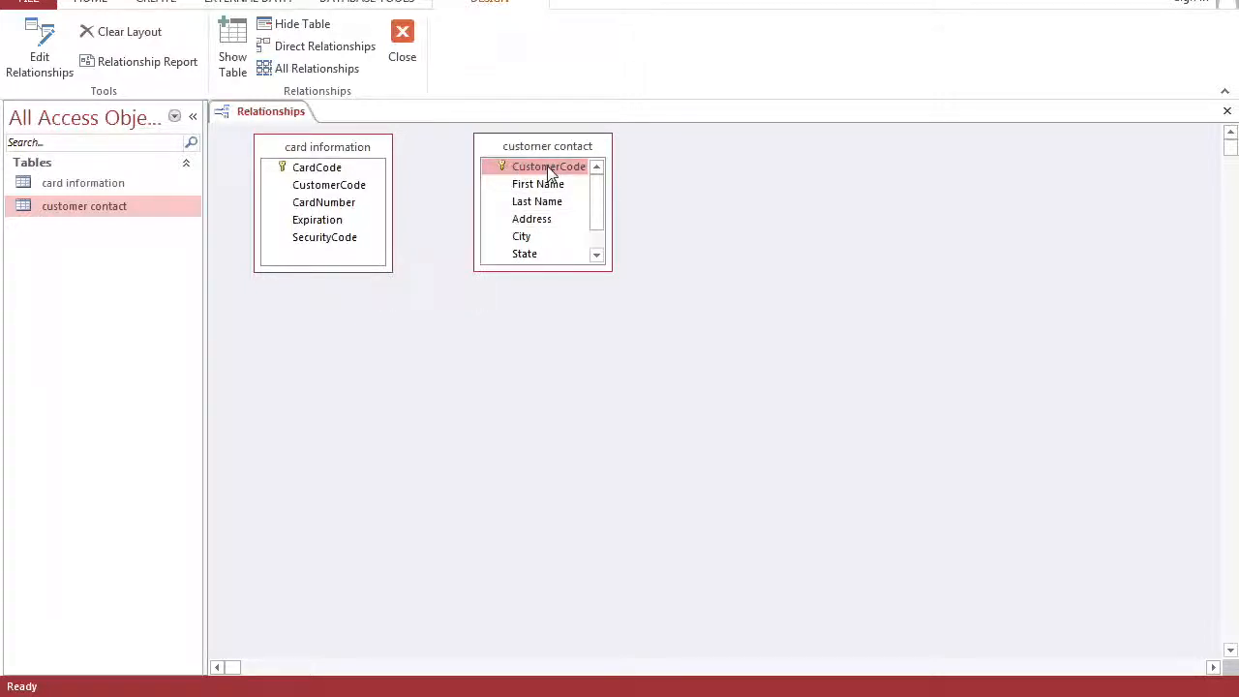
- Relate customer contact's CustomerCode to card information's CustomerCode, enforcing referential integrity with cascade update of related fields and cascade delete of related records
{"action": "left_click_drag", "start_coordinate": [549, 171], "coordinate": [308, 192]}
{"action": "left_click_drag", "start_coordinate": [539, 171], "coordinate": [311, 193]}
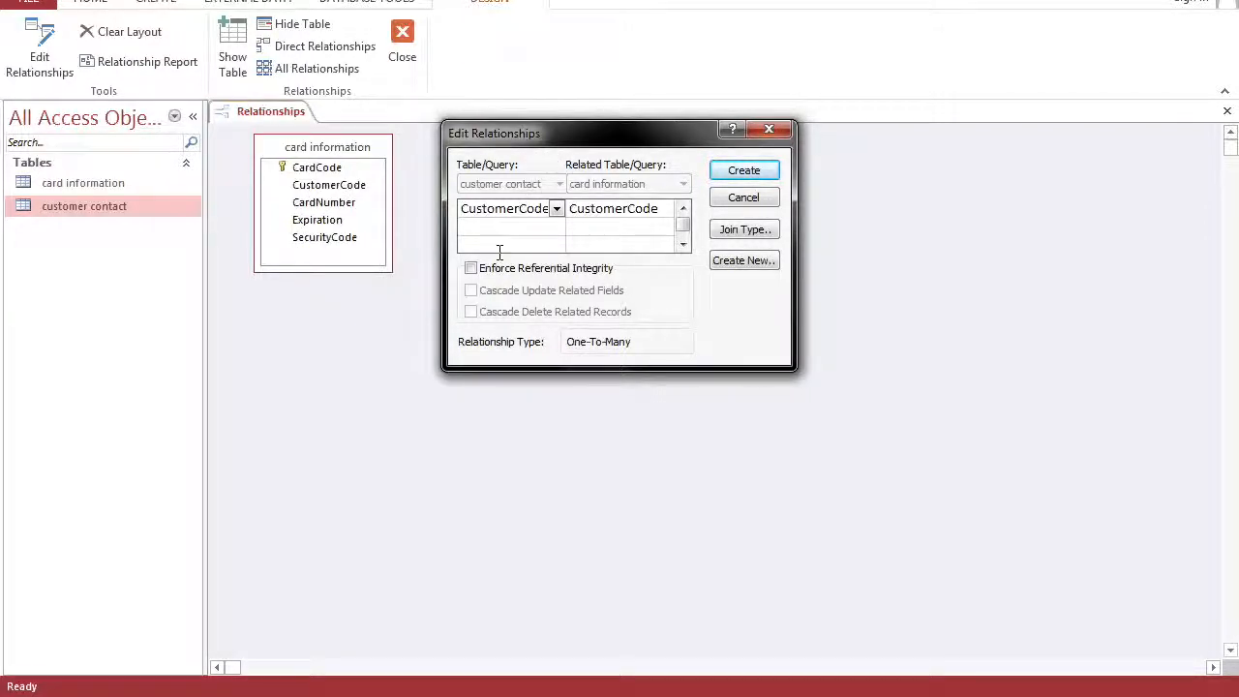
{"action": "left_click", "coordinate": [471, 270]}
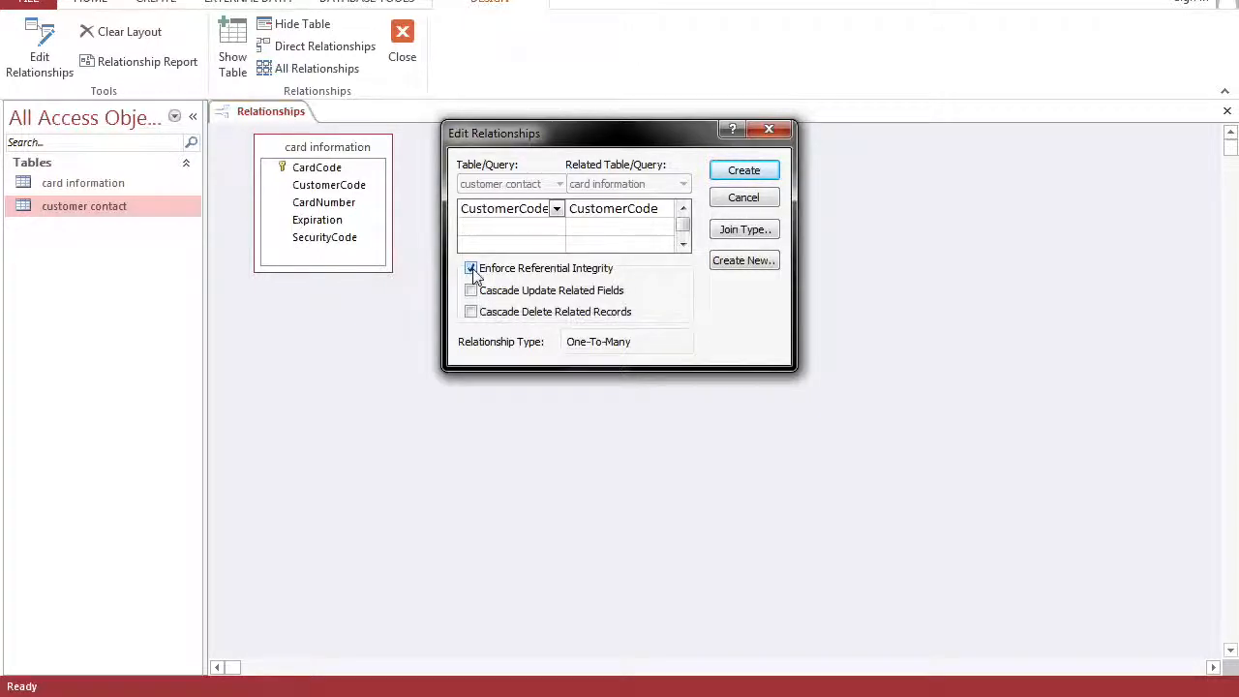
{"action": "left_click", "coordinate": [471, 291]}
{"action": "left_click", "coordinate": [471, 312]}
{"action": "left_click", "coordinate": [743, 174]}
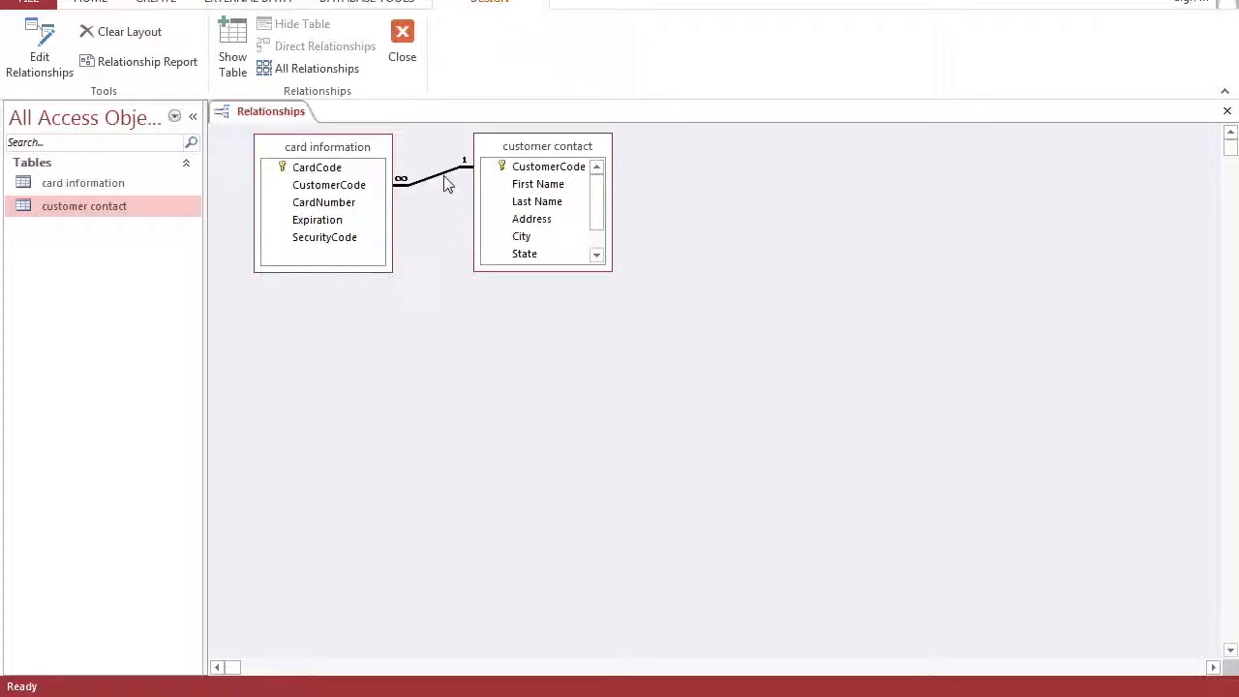
- Space the two related tables farther apart by moving customer contact, and close the Relationships window
{"action": "left_click_drag", "start_coordinate": [534, 151], "coordinate": [868, 289]}
{"action": "left_click_drag", "start_coordinate": [909, 329], "coordinate": [610, 165]}
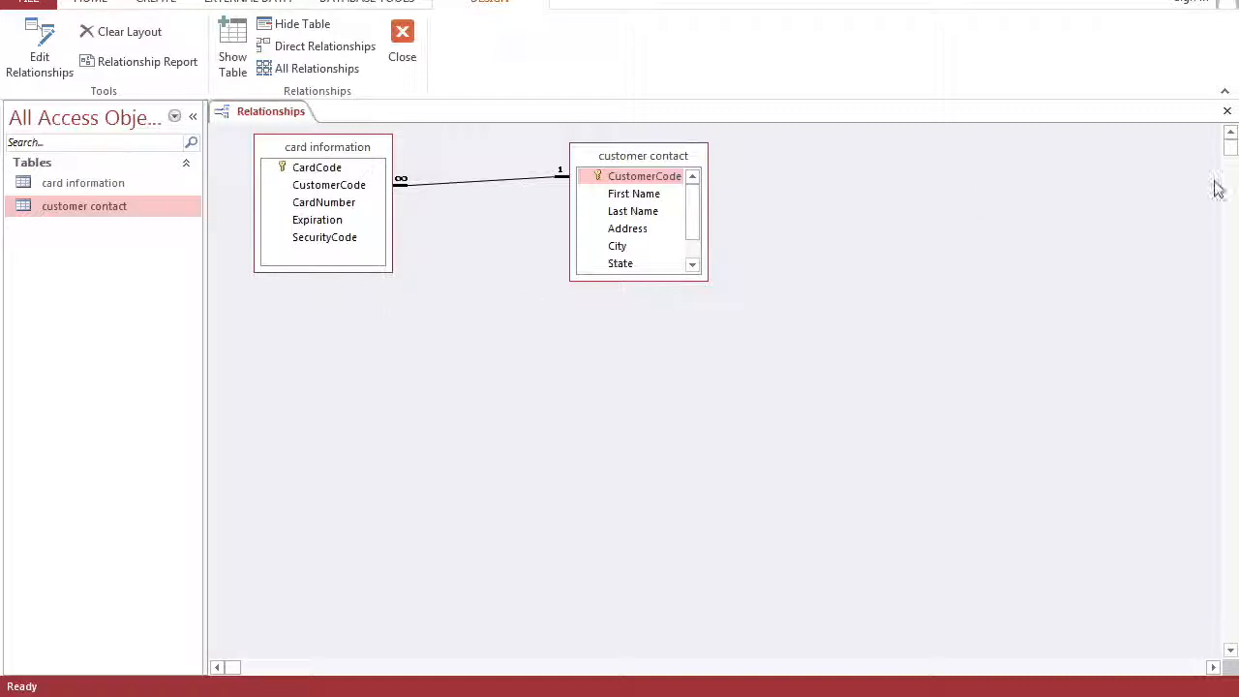
{"action": "left_click", "coordinate": [1228, 116]}
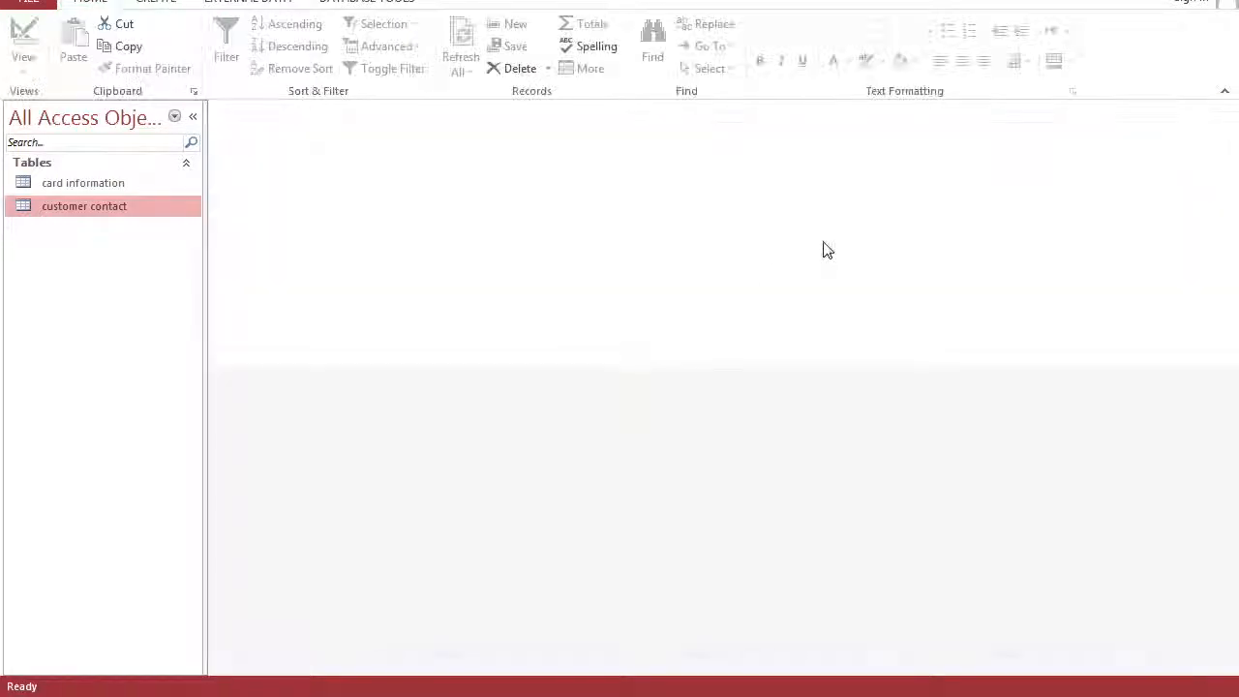
- Reopen the card information and customer contact tables and inspect the related card records under customer CC1
{"action": "double_click", "coordinate": [82, 187]}
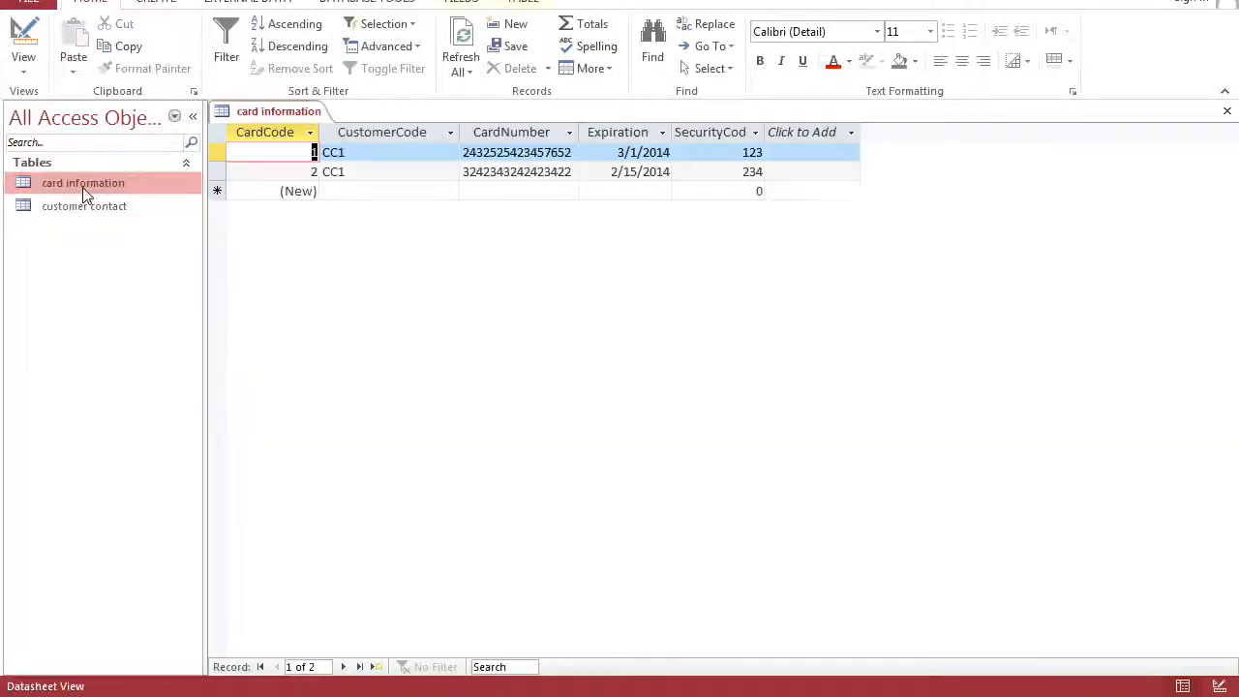
{"action": "double_click", "coordinate": [87, 207]}
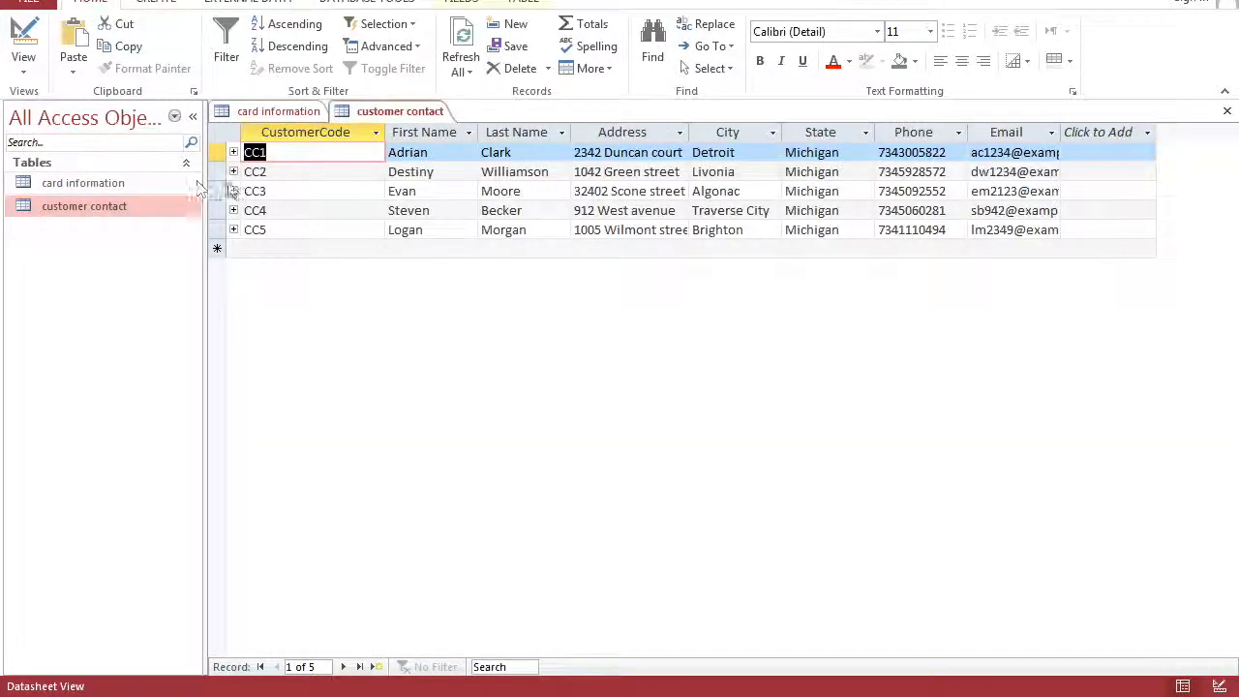
{"action": "left_click", "coordinate": [281, 111]}
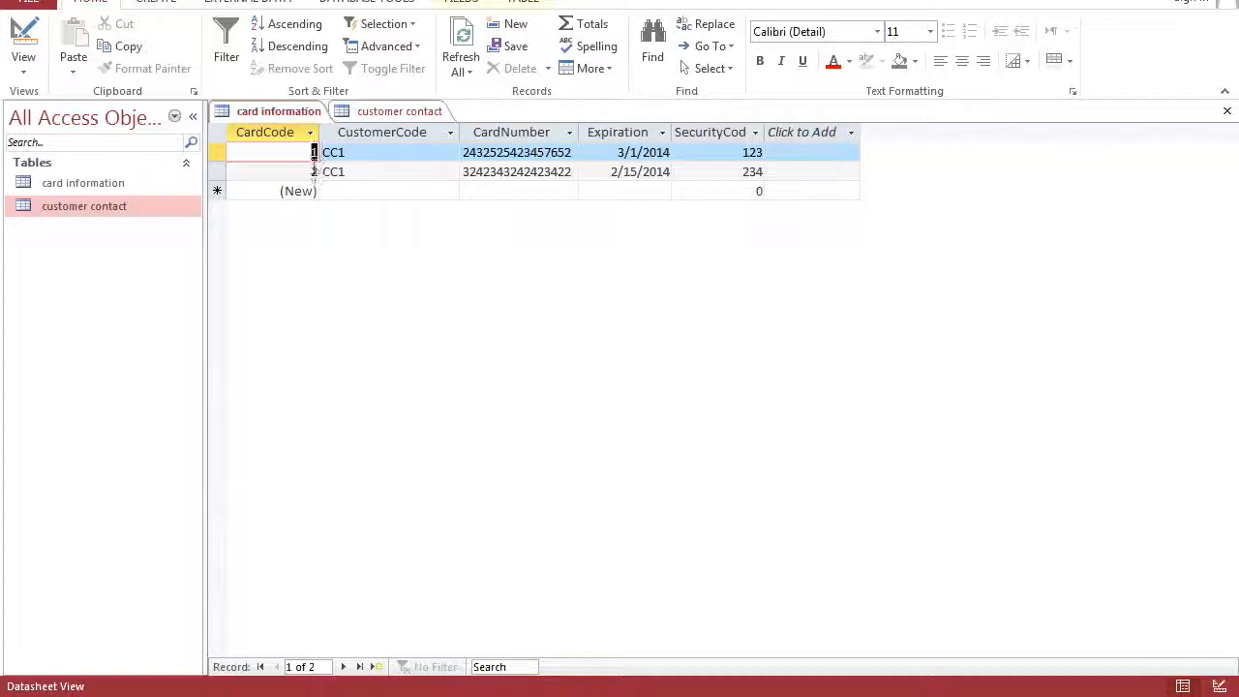
{"action": "left_click", "coordinate": [363, 112]}
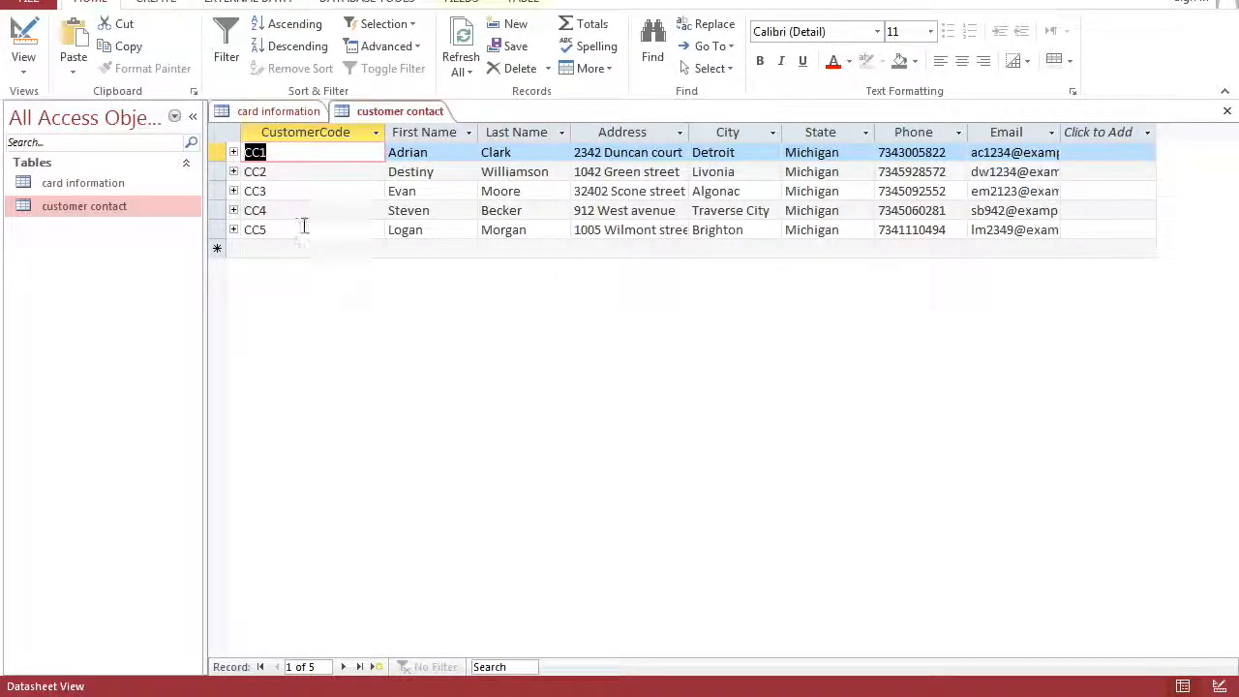
{"action": "left_click", "coordinate": [233, 153]}
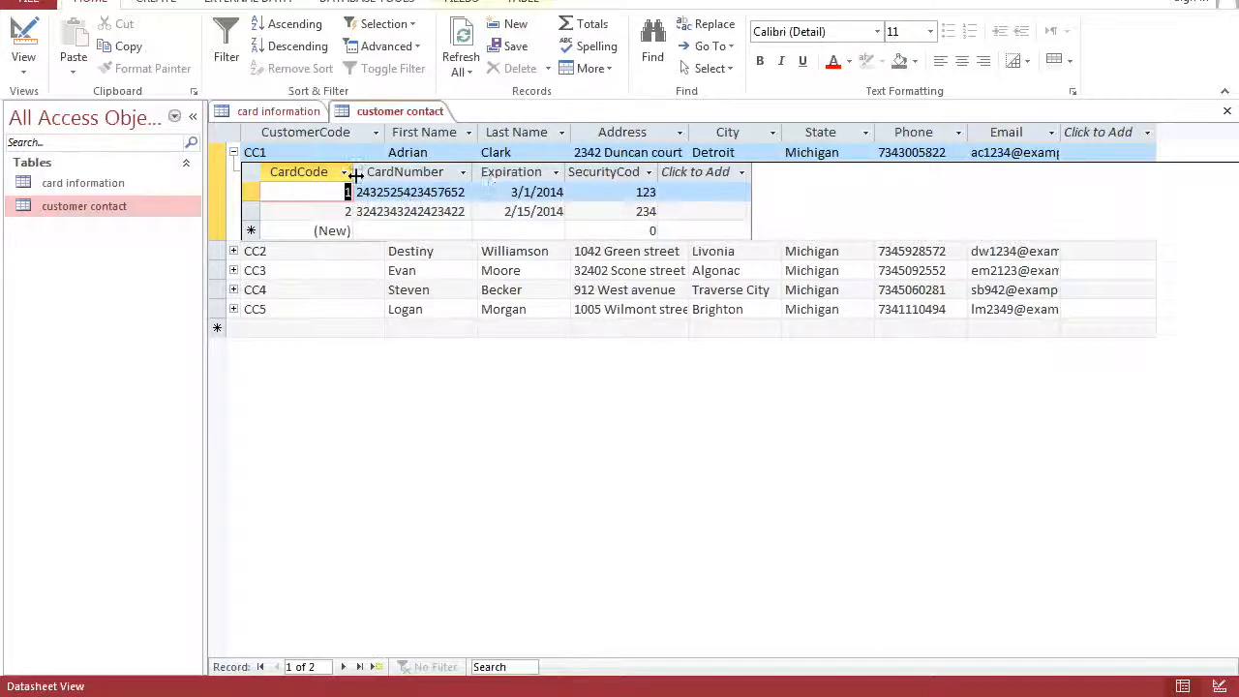
{"action": "left_click", "coordinate": [233, 152]}
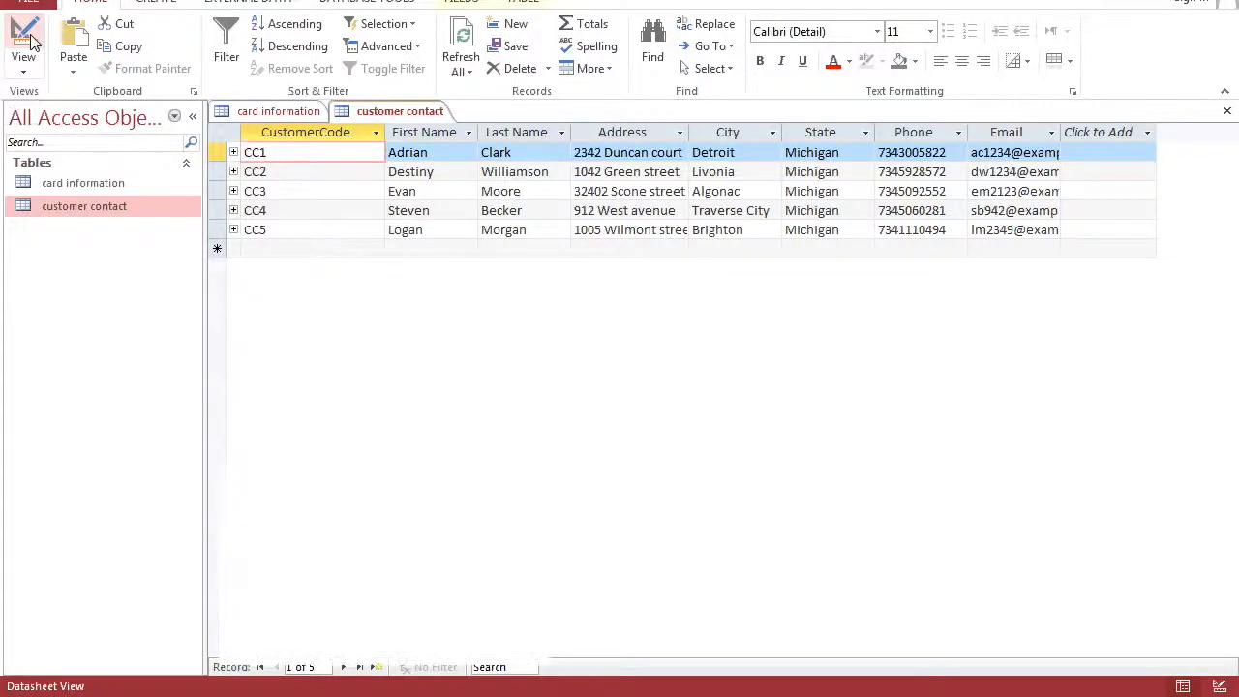
- Compare the customer contact table's records in datasheet view with its field definitions and the Phone field's input mask property in design view
{"action": "left_click", "coordinate": [31, 41]}
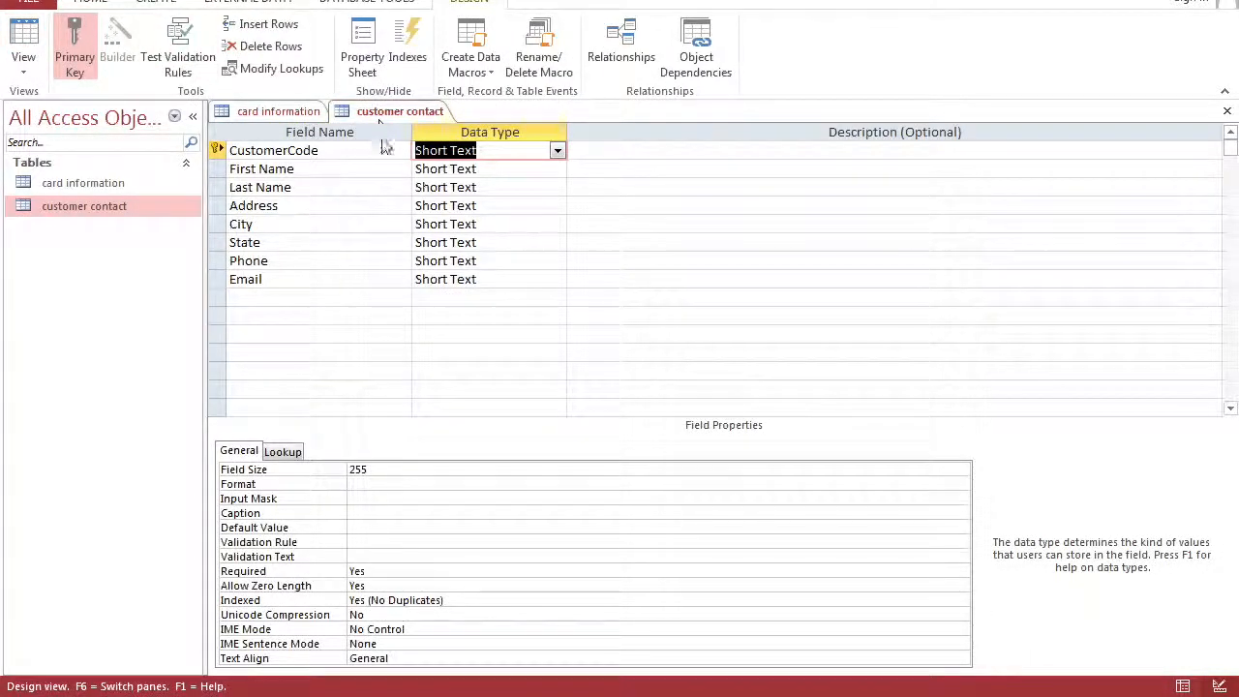
{"action": "left_click", "coordinate": [29, 41]}
{"action": "left_click", "coordinate": [29, 40]}
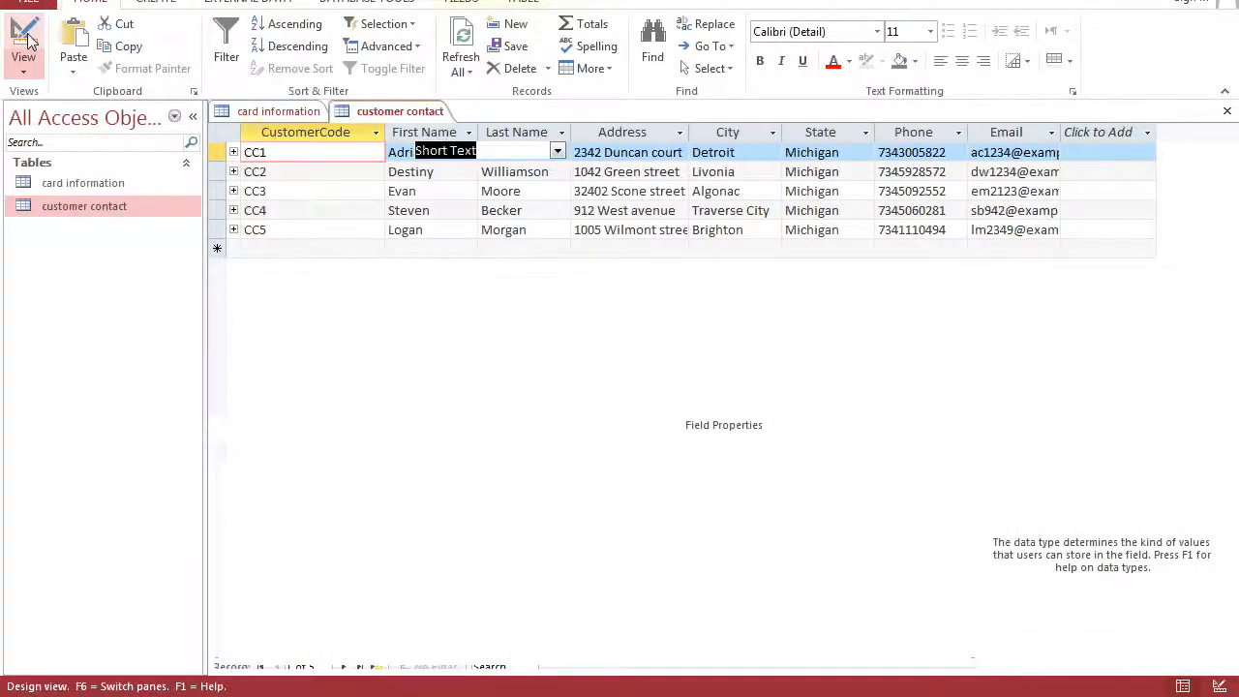
{"action": "left_click", "coordinate": [29, 41]}
{"action": "left_click", "coordinate": [29, 41]}
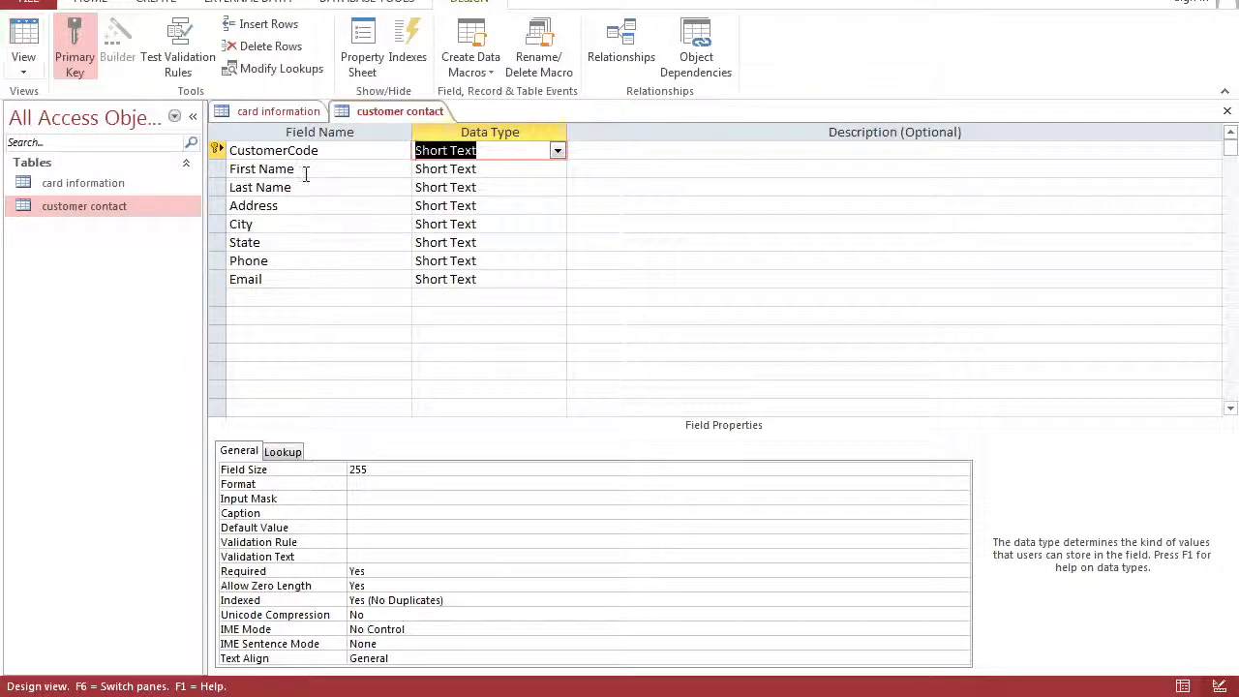
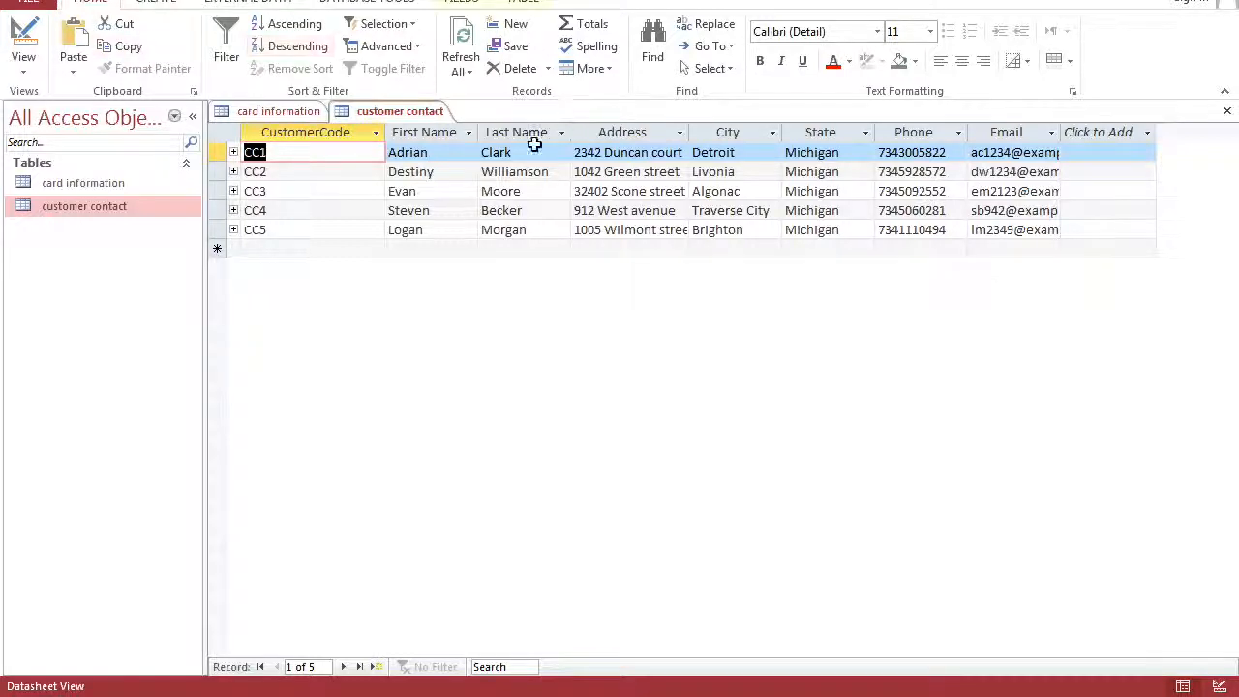
{"action": "left_click", "coordinate": [23, 41]}
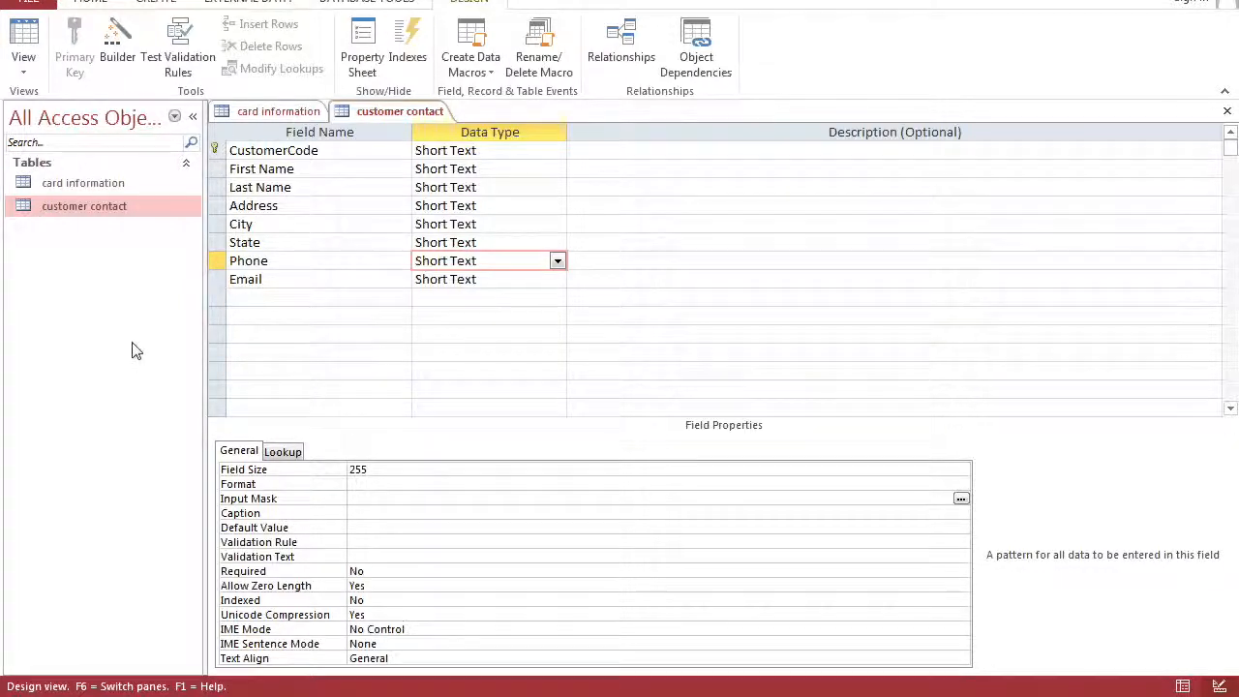
{"action": "left_click", "coordinate": [21, 33]}
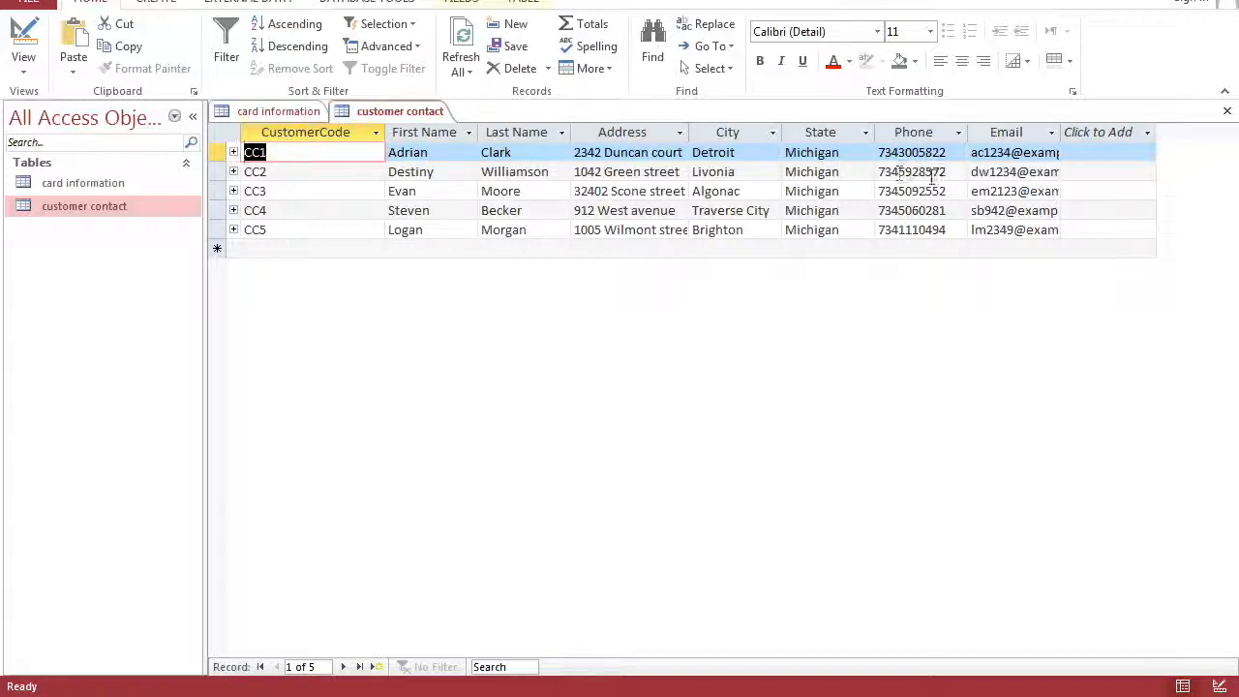
- Try to format customer CC1's phone number by hand, with parentheses around the area code and a hyphen
{"action": "left_click", "coordinate": [887, 153]}
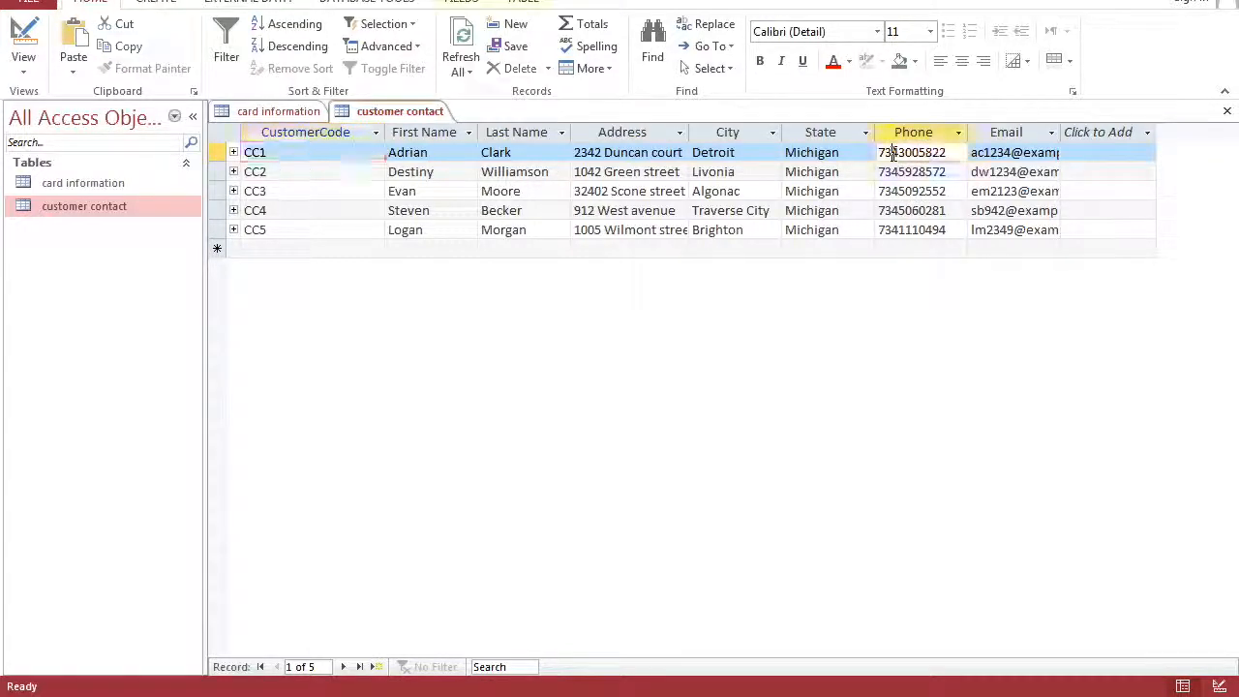
{"action": "left_click", "coordinate": [881, 153]}
{"action": "type", "text": "(734"}
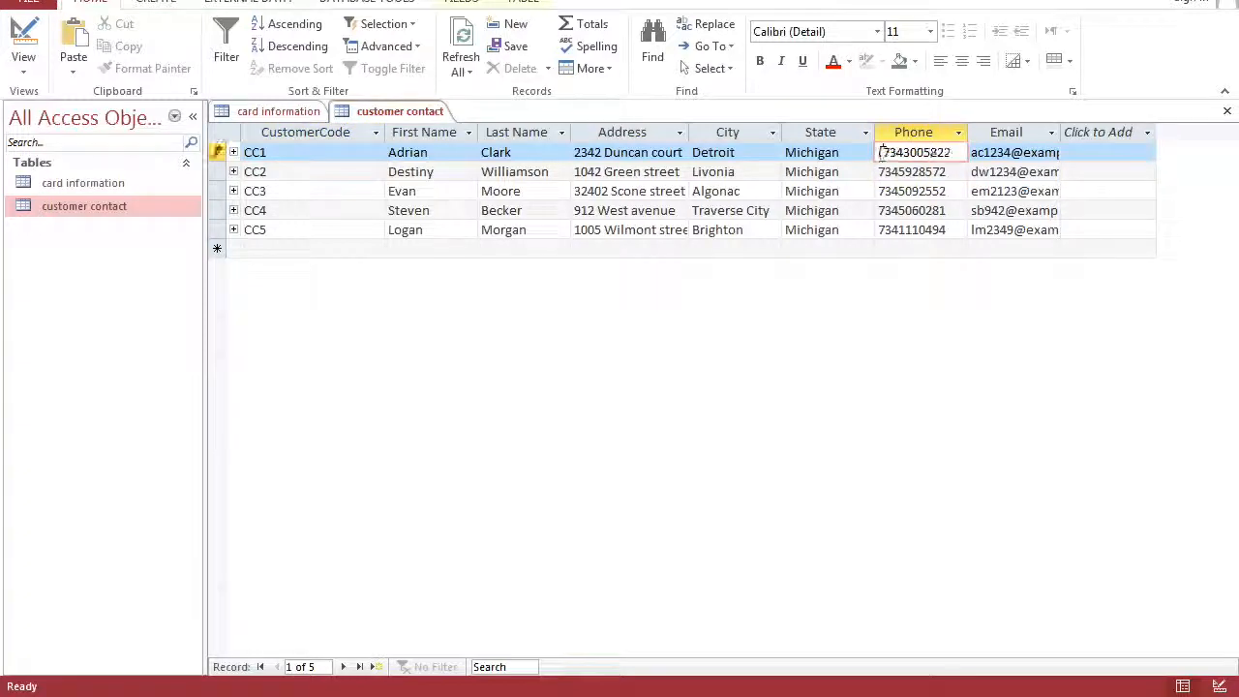
{"action": "type", "text": ")"}
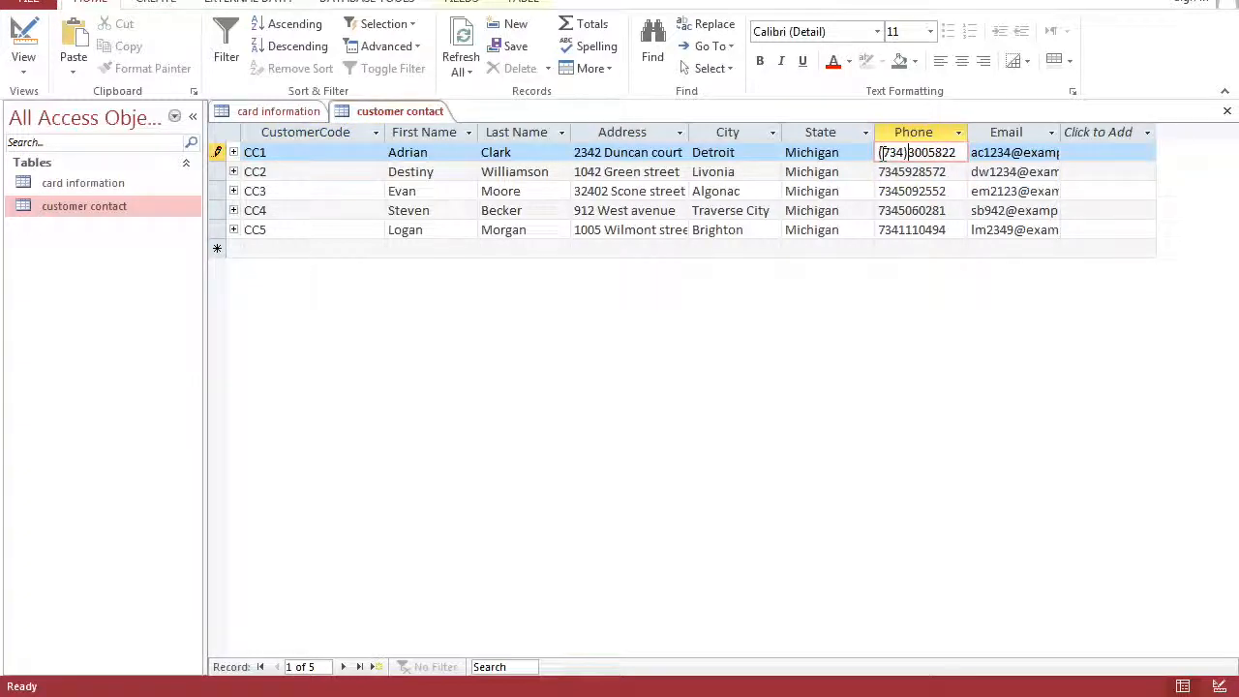
{"action": "key", "text": "Right"}
{"action": "key", "text": "Right"}
{"action": "type", "text": "-"}
- Remove the added punctuation from customer CC1's phone number so it holds plain digits again, and save the record
{"action": "key", "text": "BackSpace"}
{"action": "left_click", "coordinate": [903, 153]}
{"action": "key", "text": "BackSpace"}
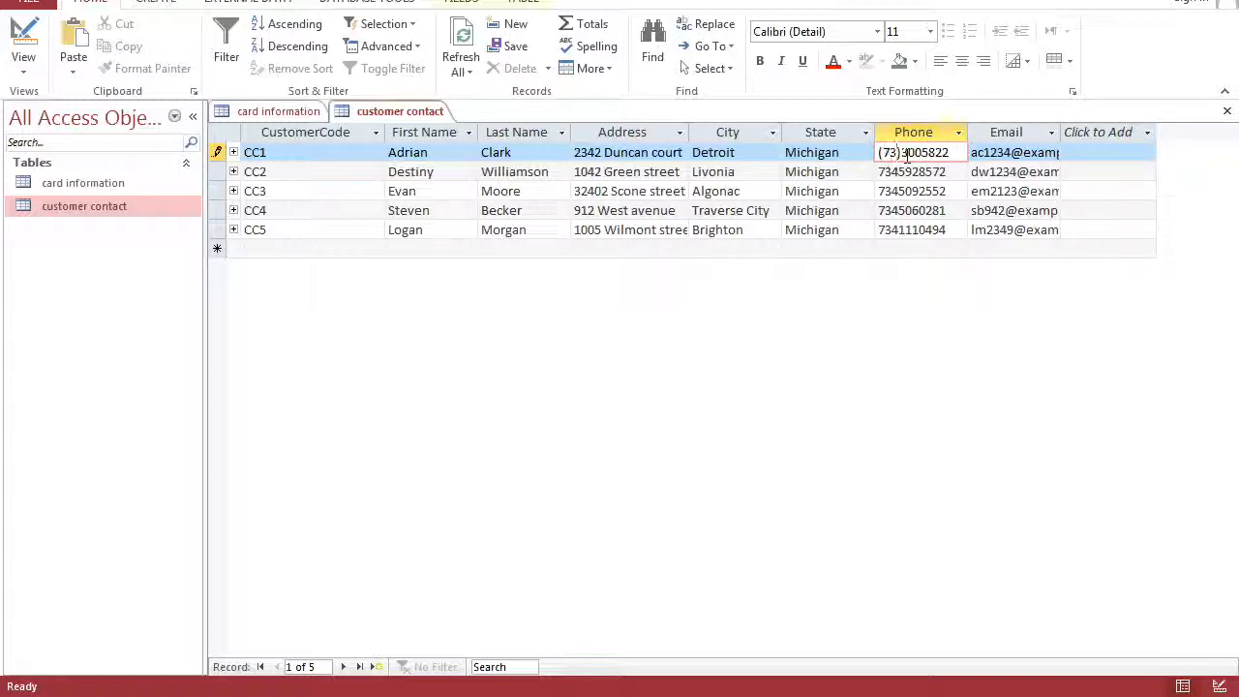
{"action": "type", "text": "4"}
{"action": "key", "text": "BackSpace"}
{"action": "key", "text": "Left"}
{"action": "key", "text": "Left"}
{"action": "key", "text": "Left"}
{"action": "key", "text": "BackSpace"}
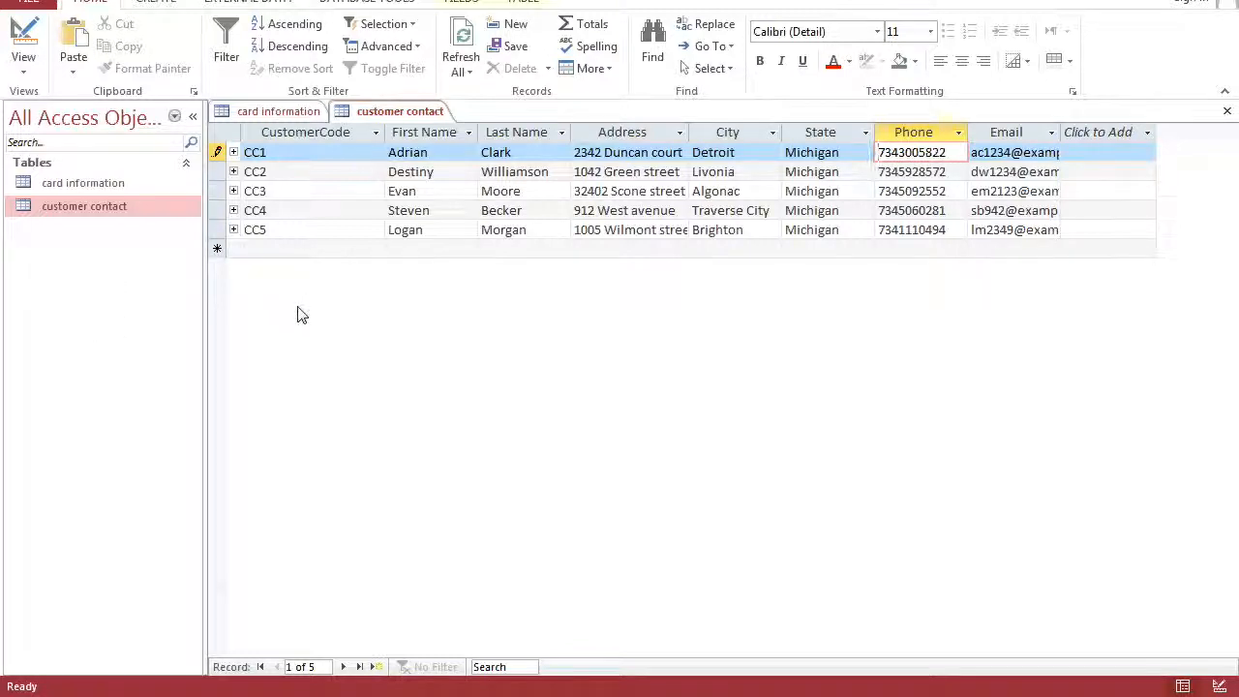
{"action": "left_click", "coordinate": [217, 152]}
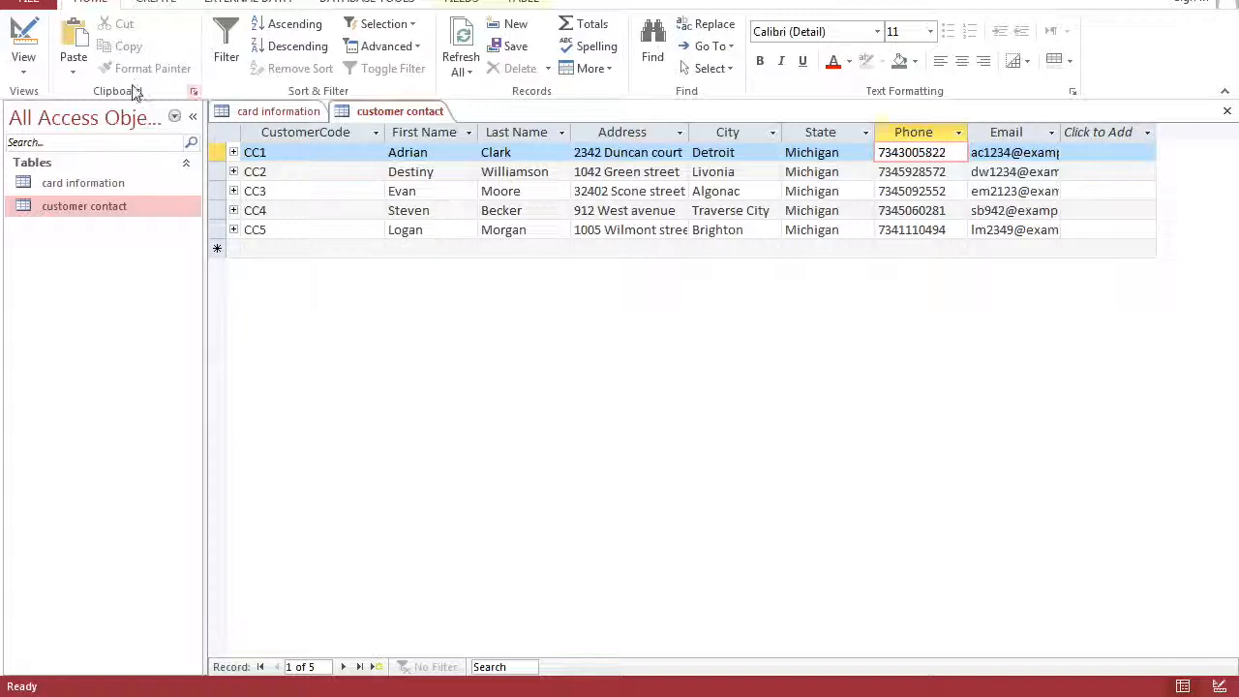
- Apply the Phone Number input mask to the Phone field, storing data with the symbols in the mask, and check the saved table's records
{"action": "left_click", "coordinate": [23, 33]}
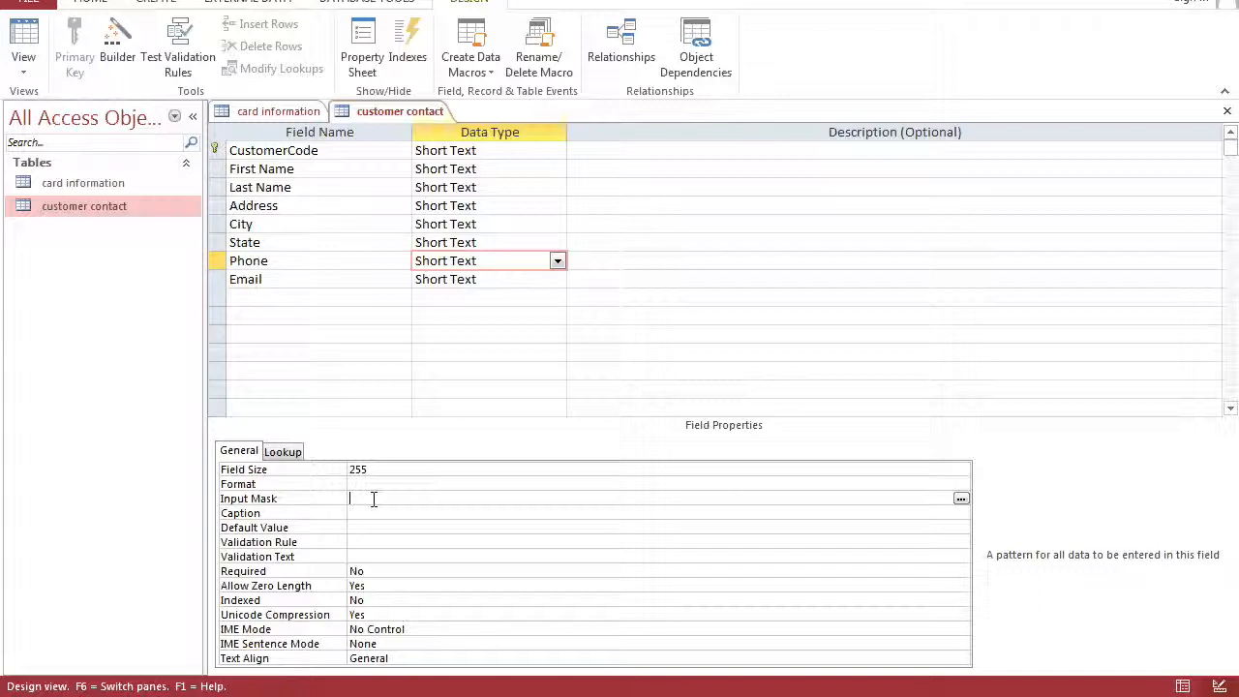
{"action": "left_click", "coordinate": [961, 501]}
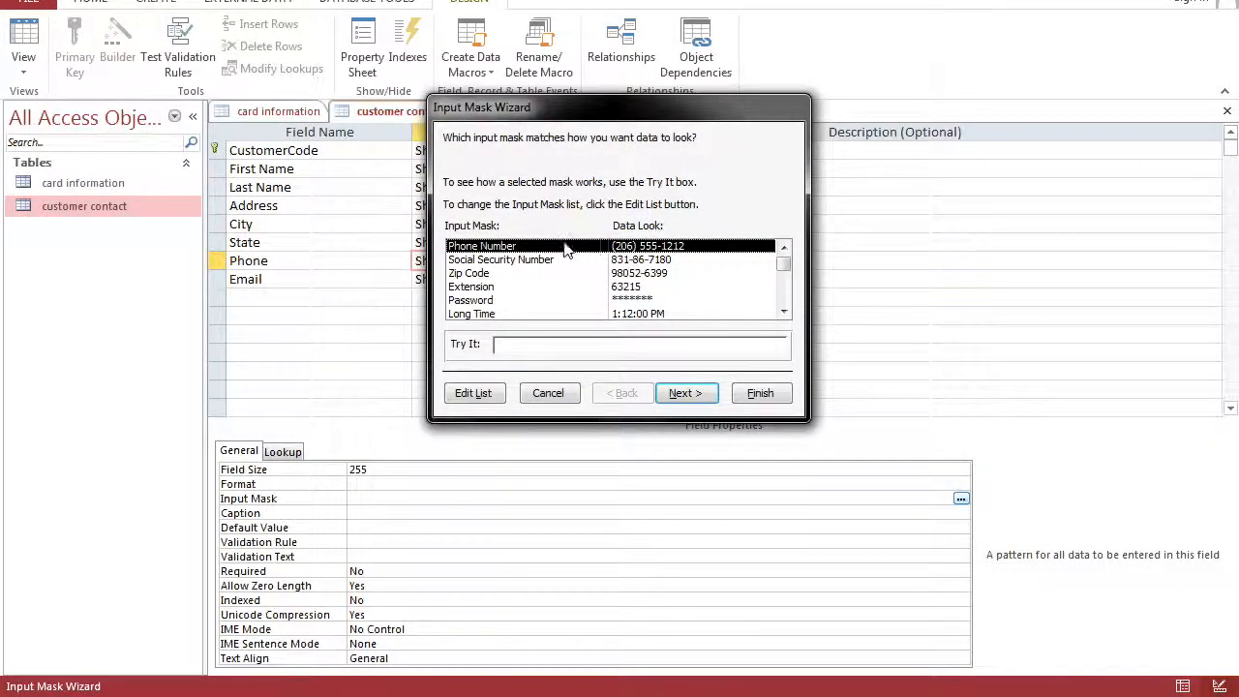
{"action": "left_click", "coordinate": [542, 345]}
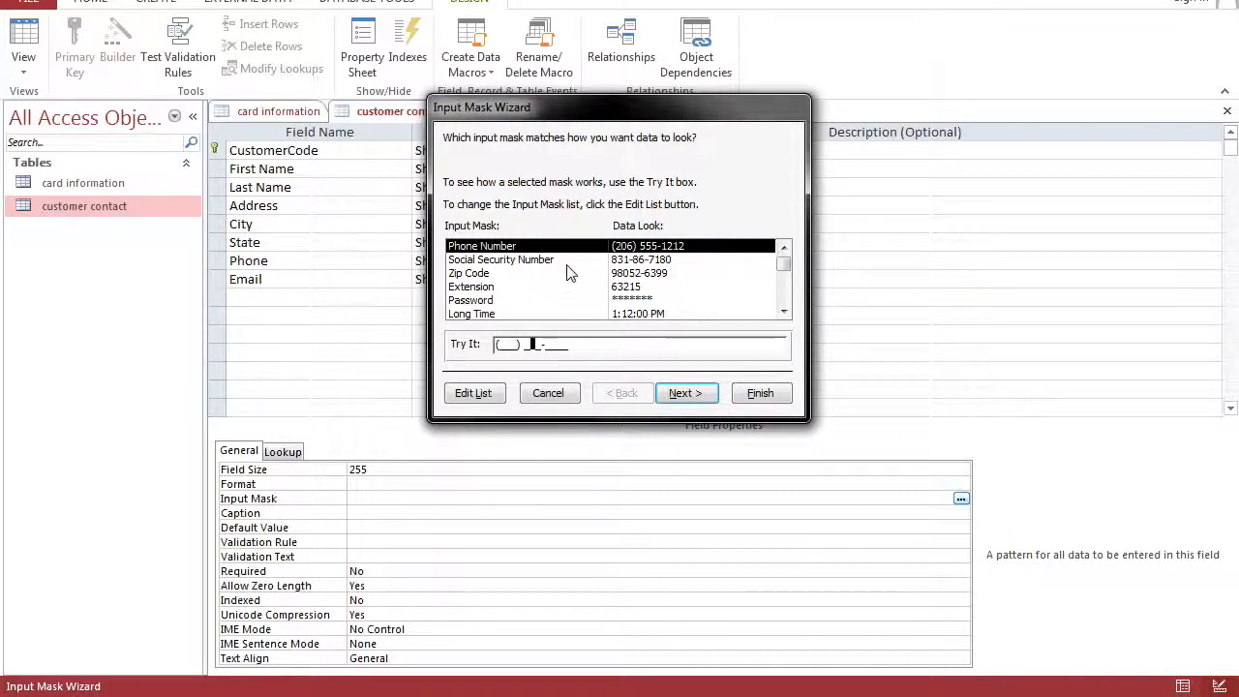
{"action": "left_click", "coordinate": [673, 395]}
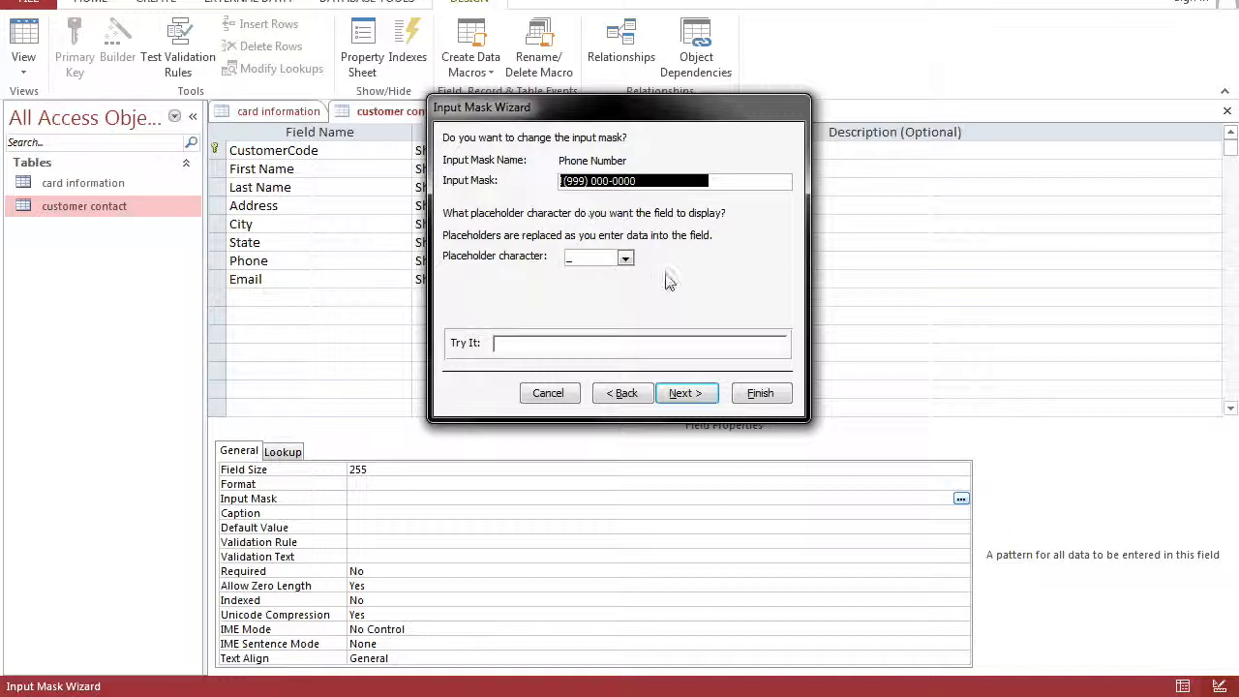
{"action": "left_click", "coordinate": [687, 395]}
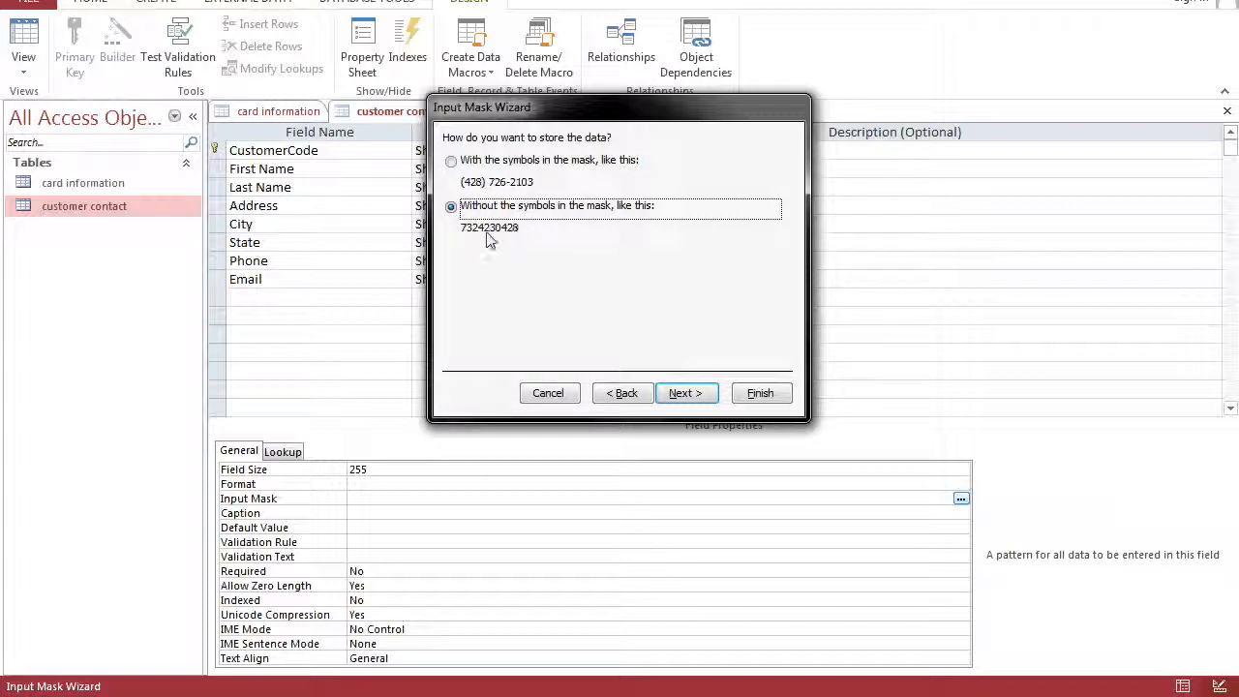
{"action": "left_click", "coordinate": [451, 161]}
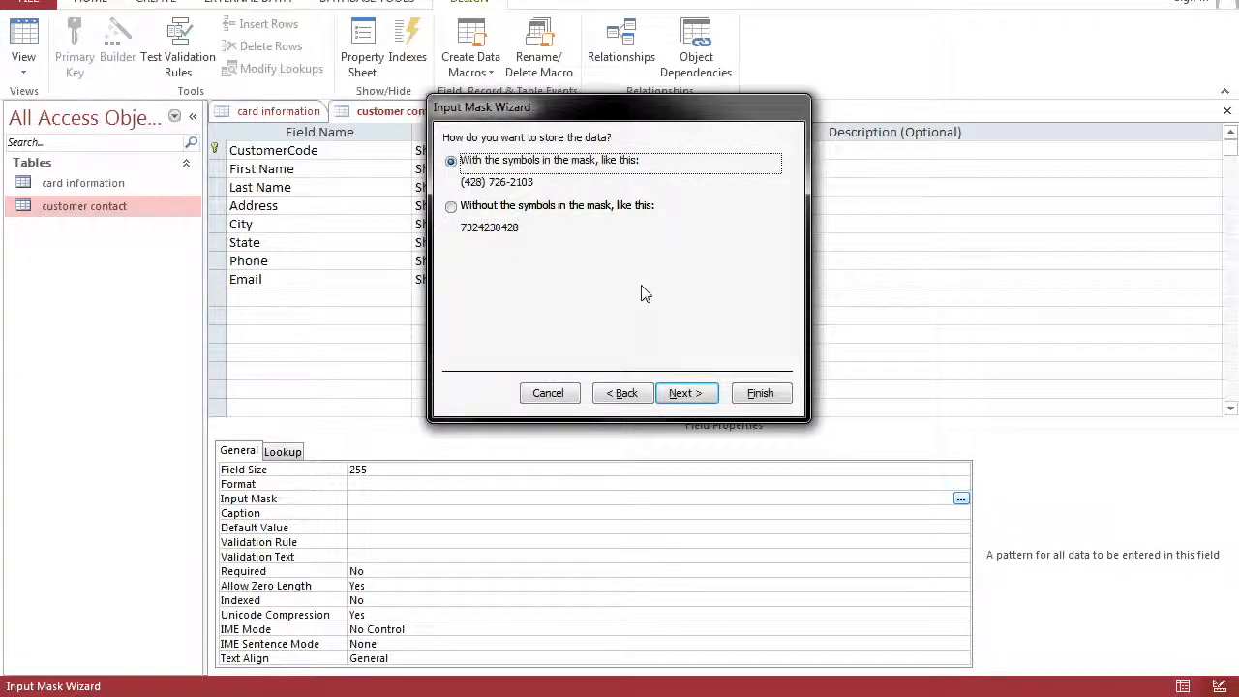
{"action": "left_click", "coordinate": [686, 393]}
{"action": "left_click", "coordinate": [759, 393]}
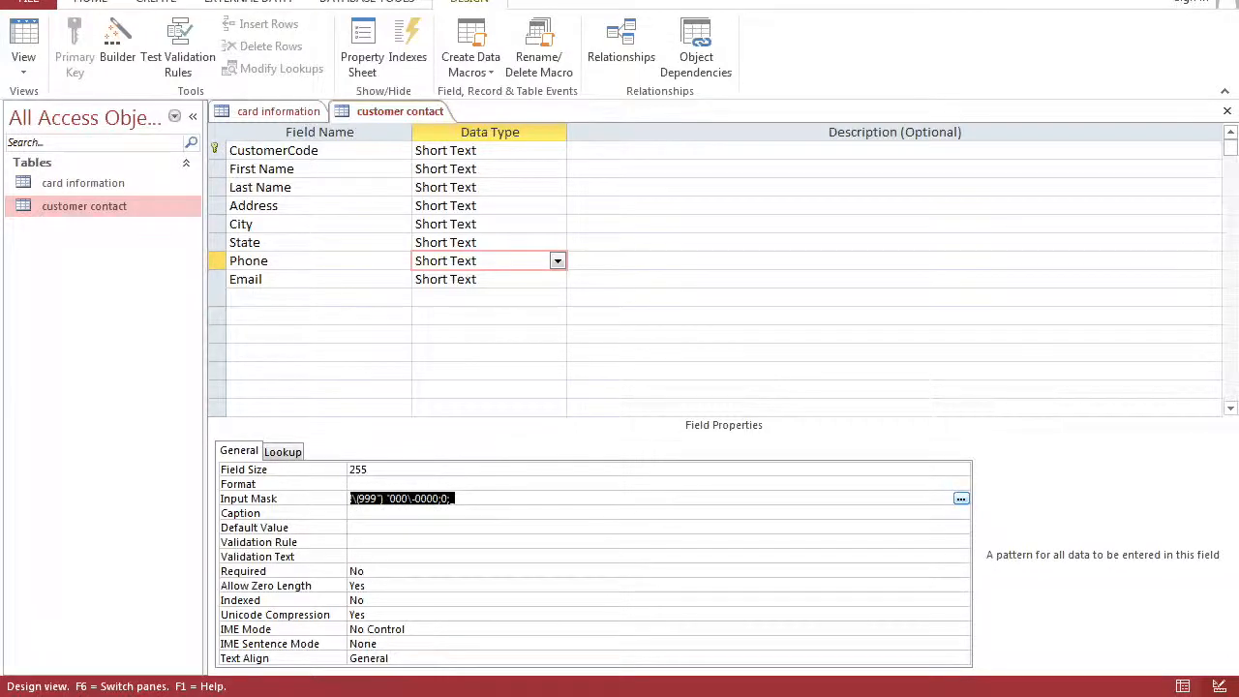
{"action": "left_click", "coordinate": [44, 0]}
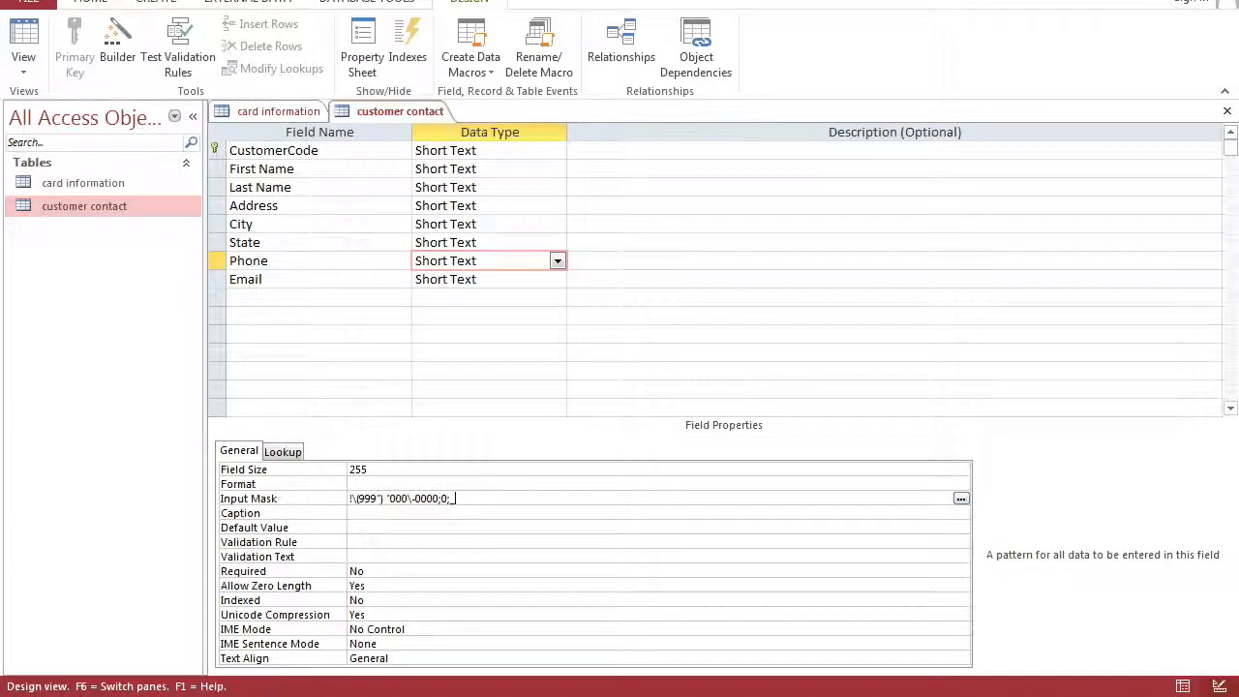
{"action": "left_click", "coordinate": [23, 32]}
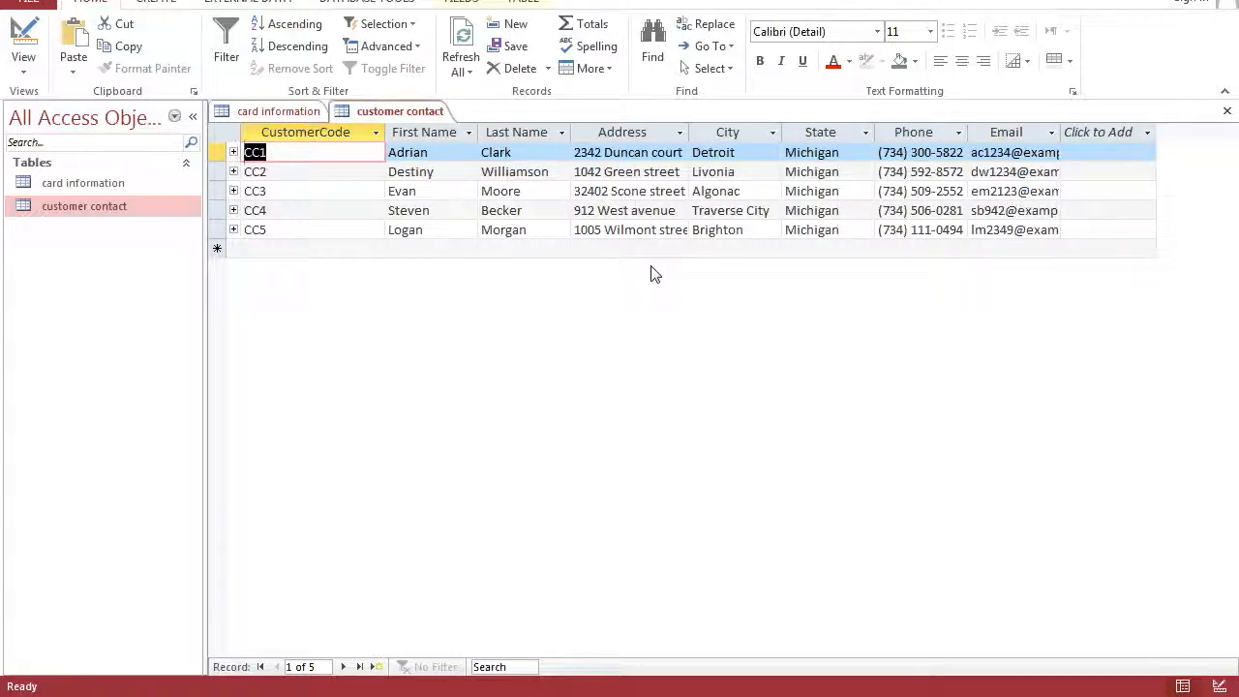
{"action": "left_click", "coordinate": [479, 254]}
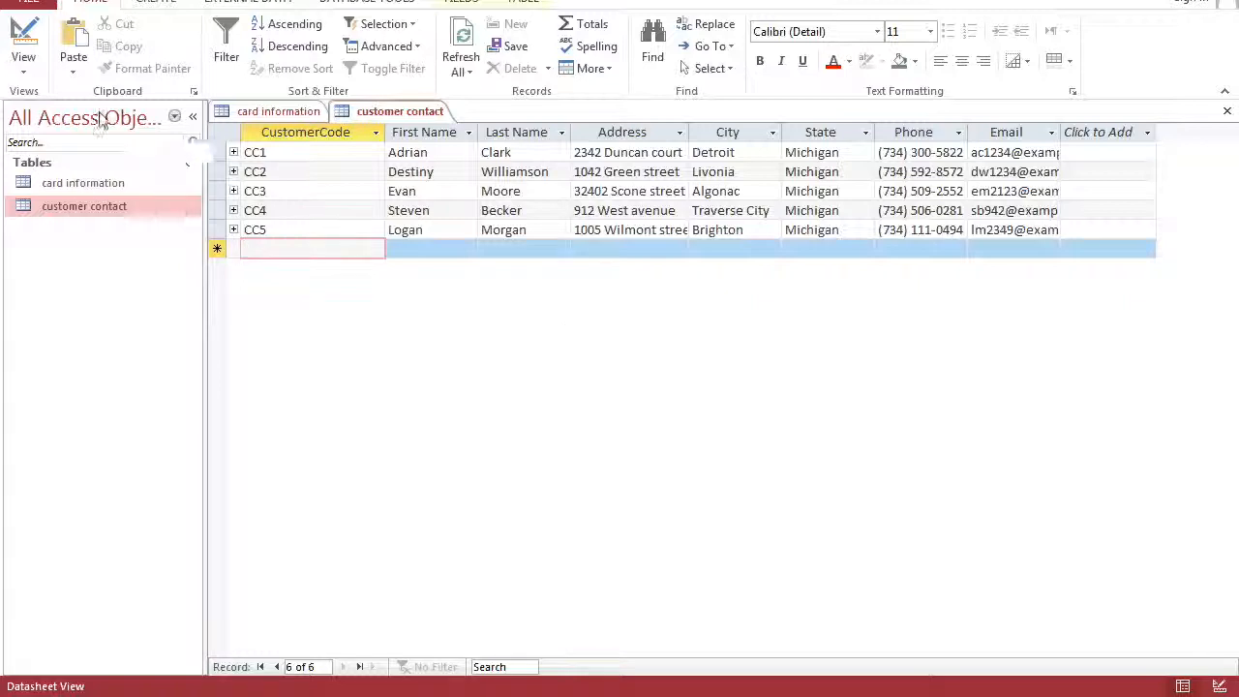
- Set the State field's default value to "Michigan" in the customer contact table's design and save the table
{"action": "left_click", "coordinate": [24, 39]}
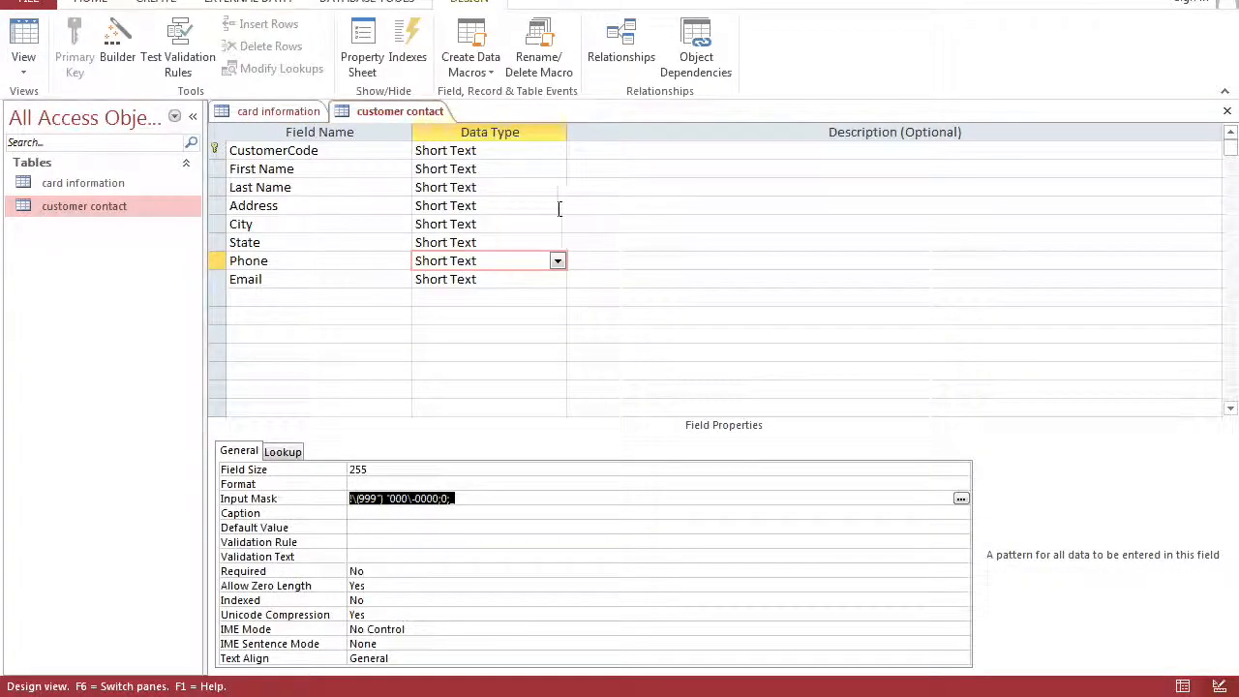
{"action": "left_click", "coordinate": [219, 243]}
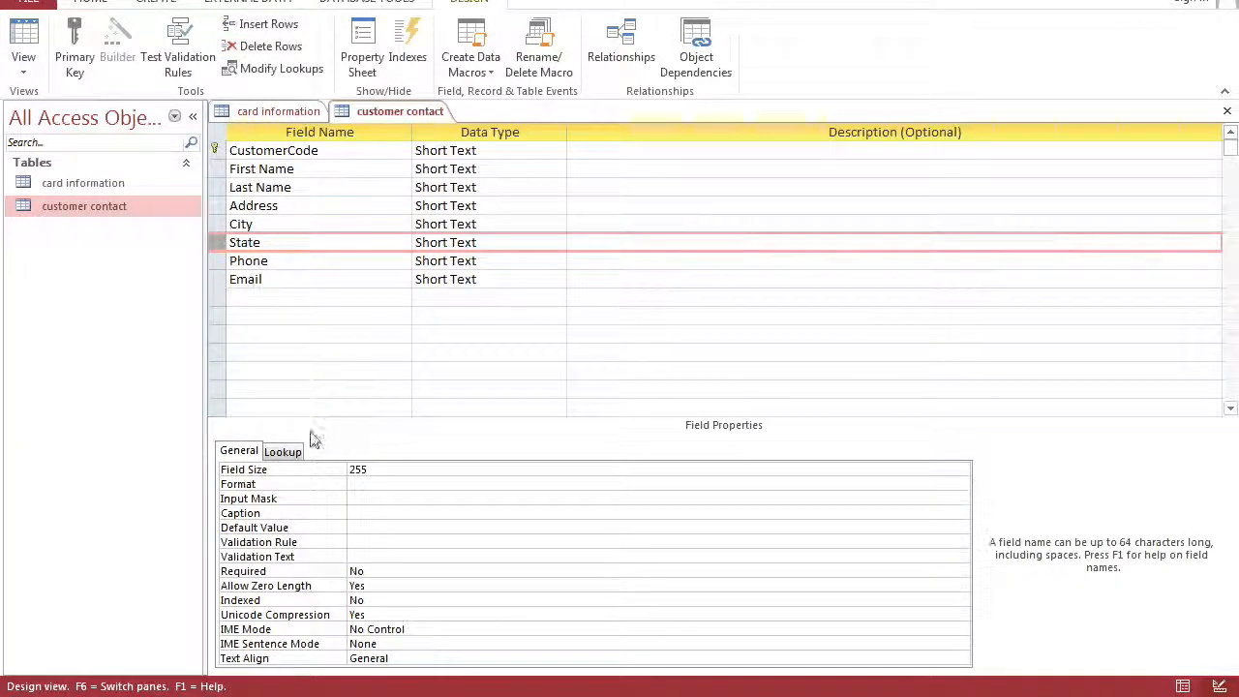
{"action": "left_click", "coordinate": [389, 514]}
{"action": "left_click", "coordinate": [372, 527]}
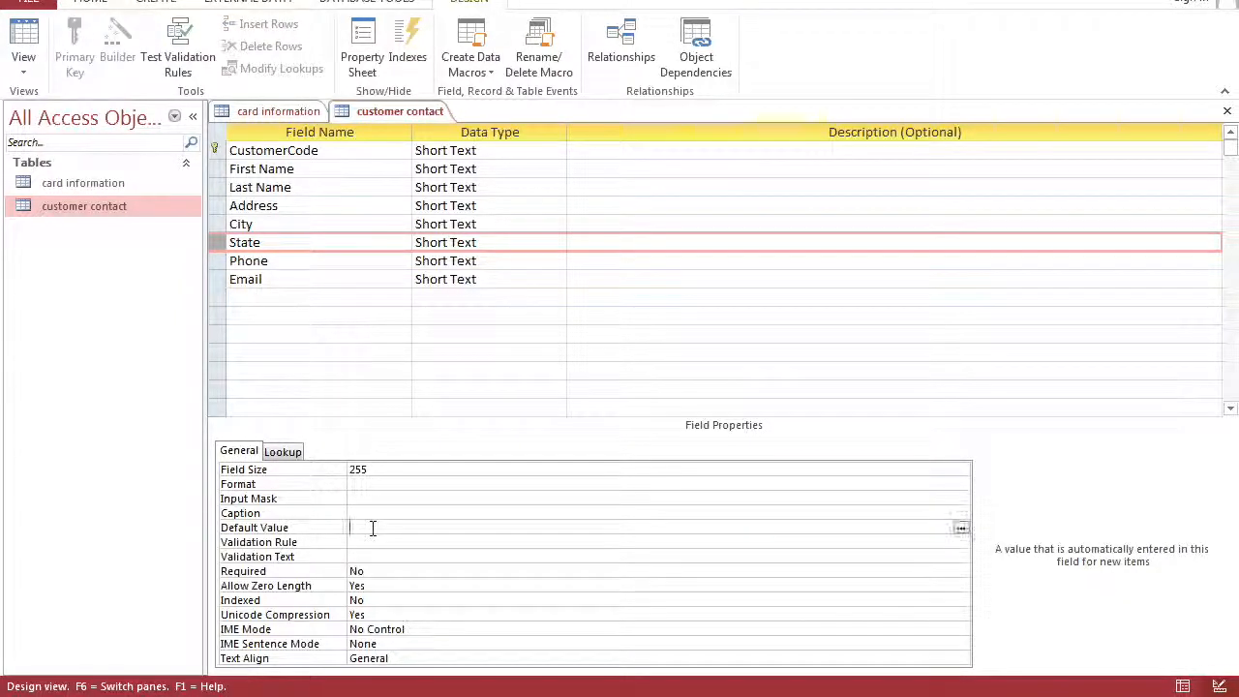
{"action": "type", "text": "Mich"}
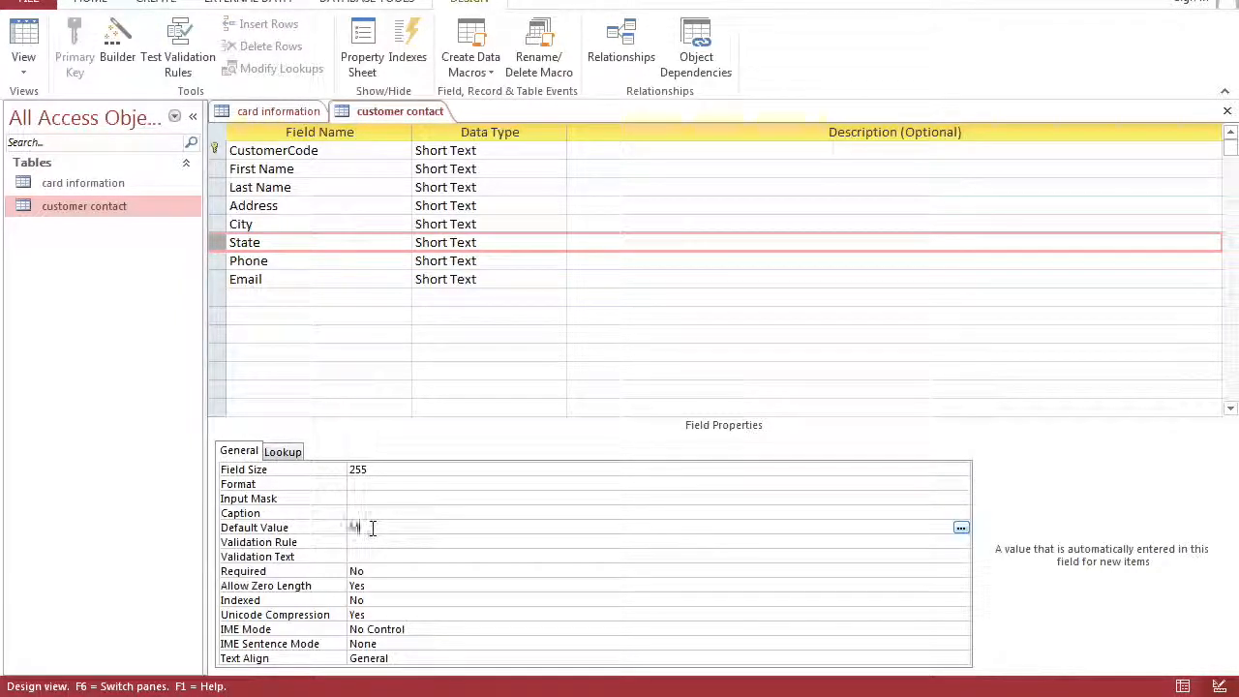
{"action": "type", "text": "igan"}
{"action": "left_click", "coordinate": [961, 528]}
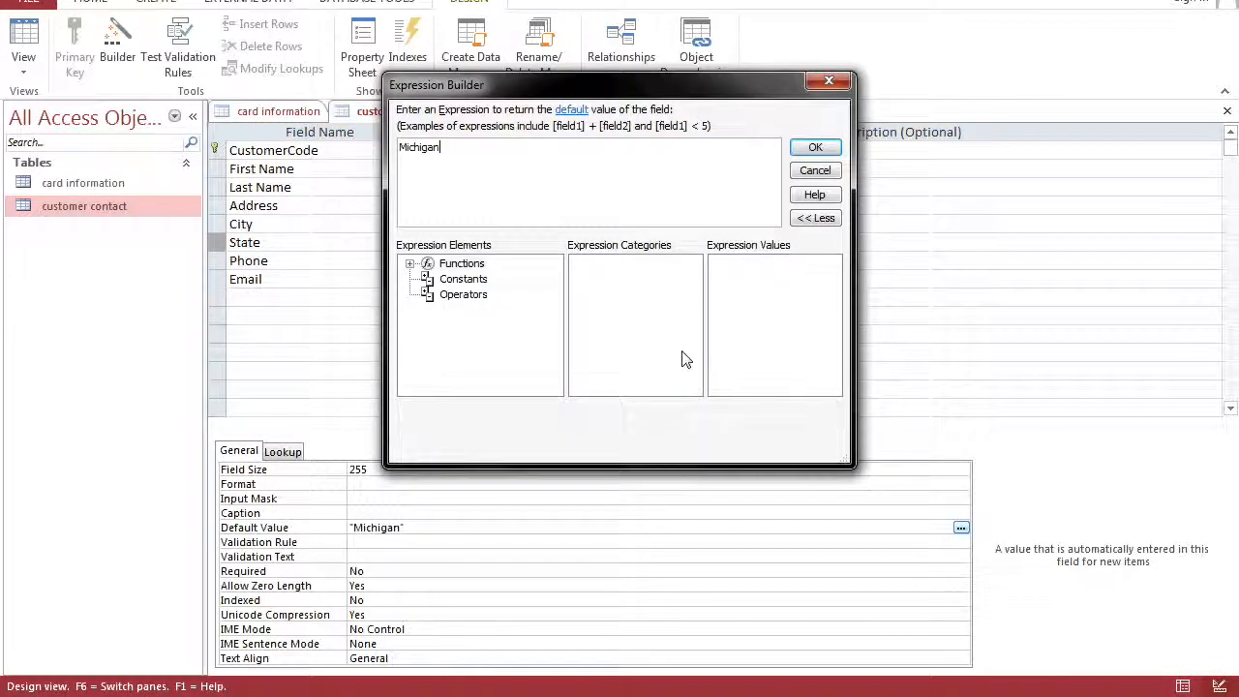
{"action": "left_click", "coordinate": [821, 171]}
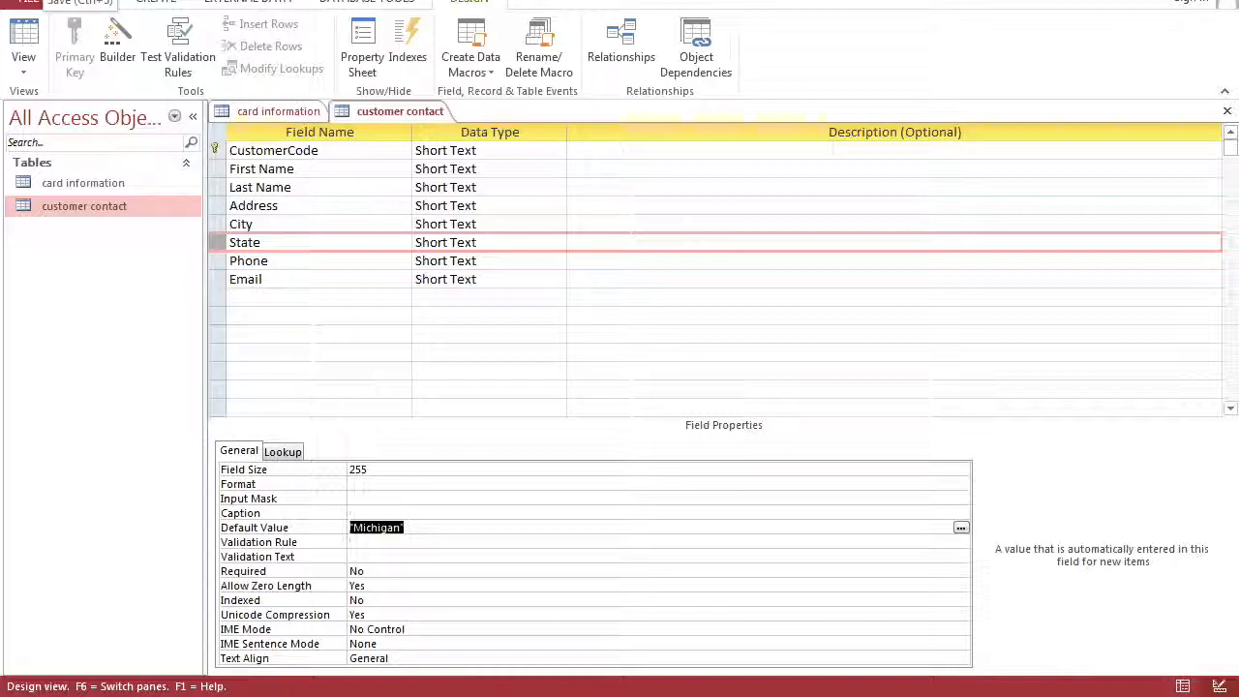
{"action": "left_click", "coordinate": [45, 0]}
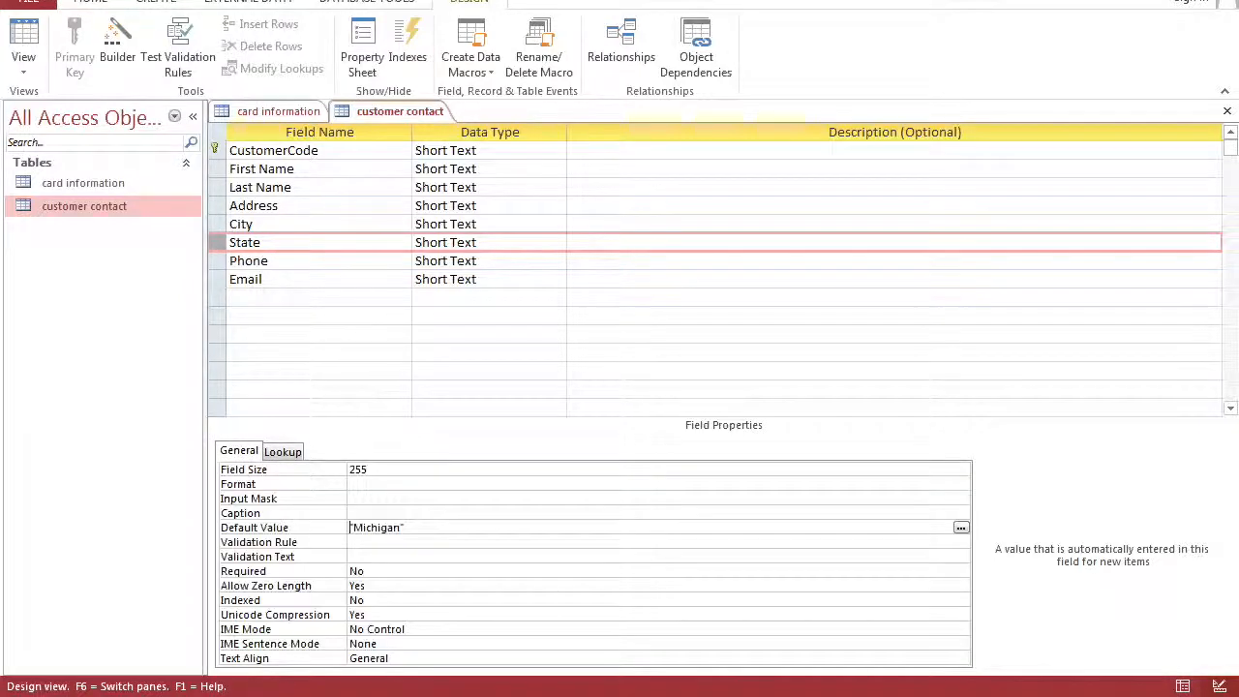
- Add four records to the customer contact datasheet with customer codes CC6, CC7, CC8 and CC9
{"action": "left_click", "coordinate": [21, 39]}
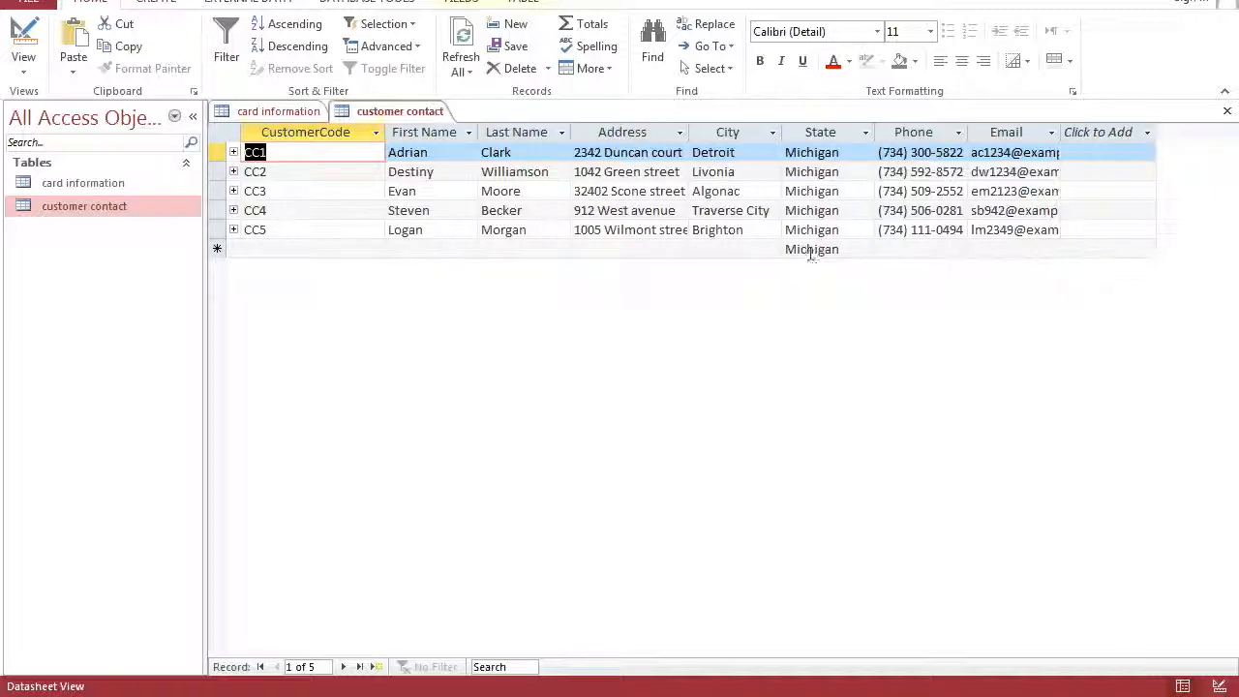
{"action": "left_click", "coordinate": [348, 249]}
{"action": "type", "text": "CC6"}
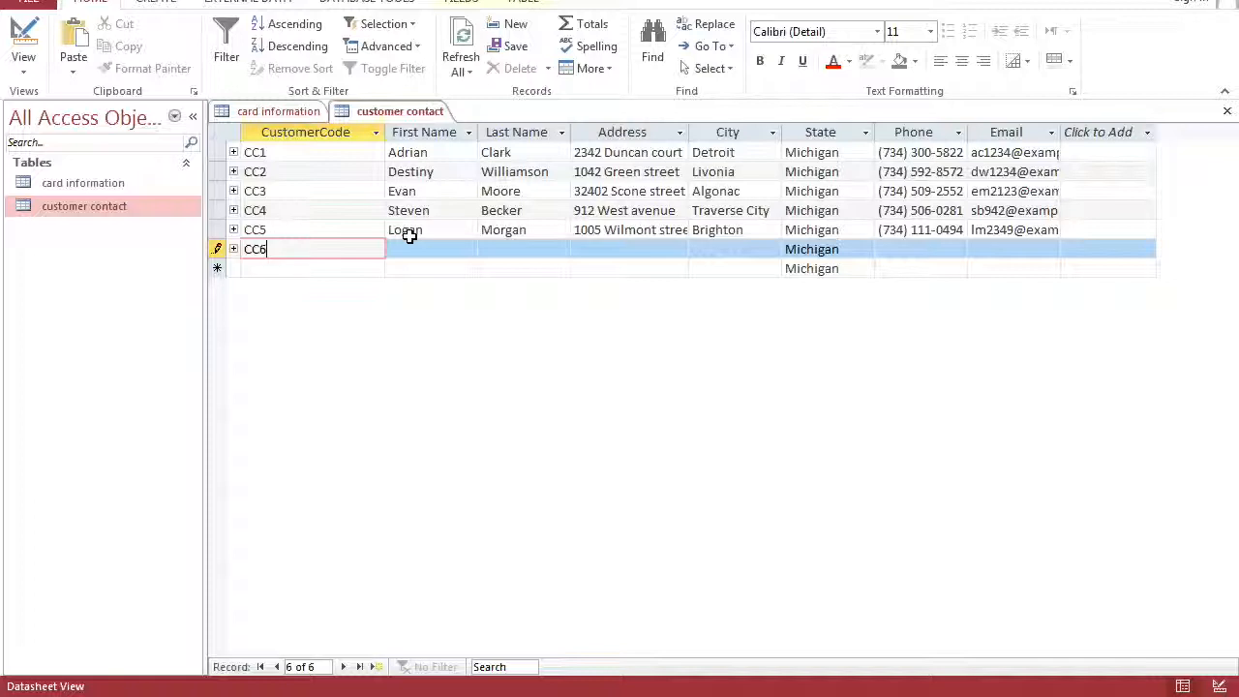
{"action": "key", "text": "Down"}
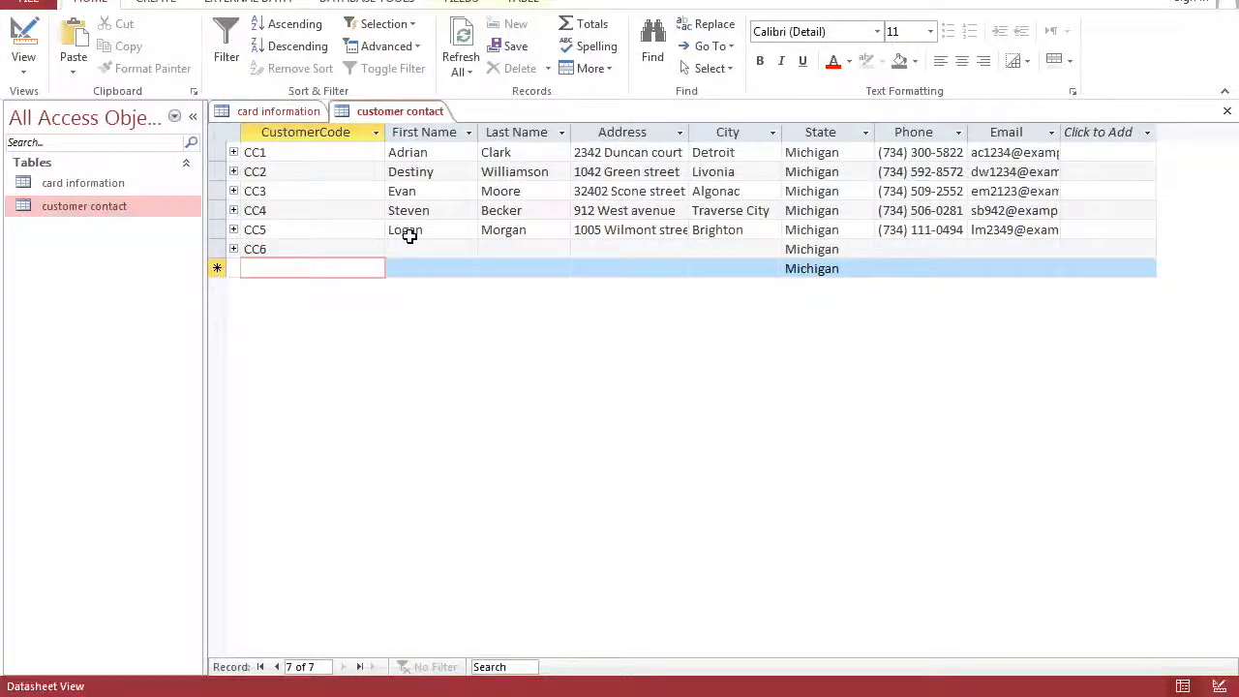
{"action": "type", "text": "CC7"}
{"action": "key", "text": "Down"}
{"action": "type", "text": "CC8"}
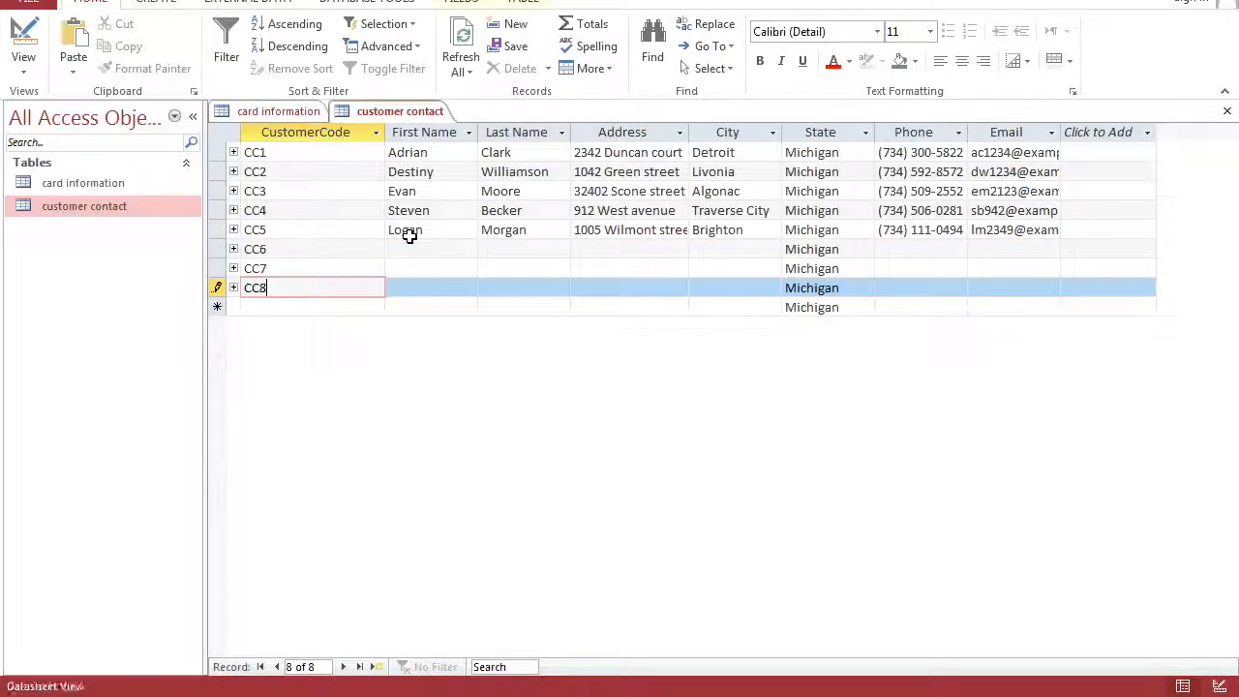
{"action": "key", "text": "Down"}
{"action": "type", "text": "CC9"}
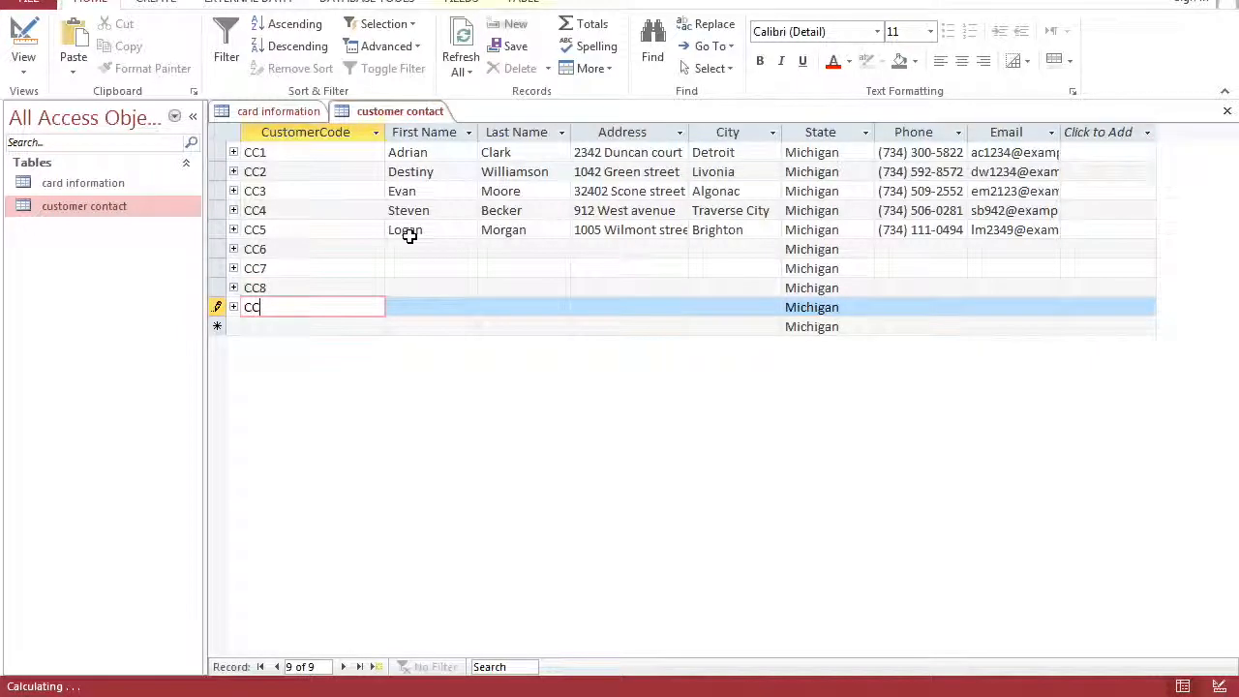
- Replace the default State value of record CC6 with Ohio
{"action": "left_click", "coordinate": [846, 248]}
{"action": "key", "text": "BackSpace"}
{"action": "key", "text": "BackSpace"}
{"action": "key", "text": "BackSpace"}
{"action": "key", "text": "BackSpace"}
{"action": "key", "text": "BackSpace"}
{"action": "key", "text": "BackSpace"}
{"action": "key", "text": "BackSpace"}
{"action": "key", "text": "BackSpace"}
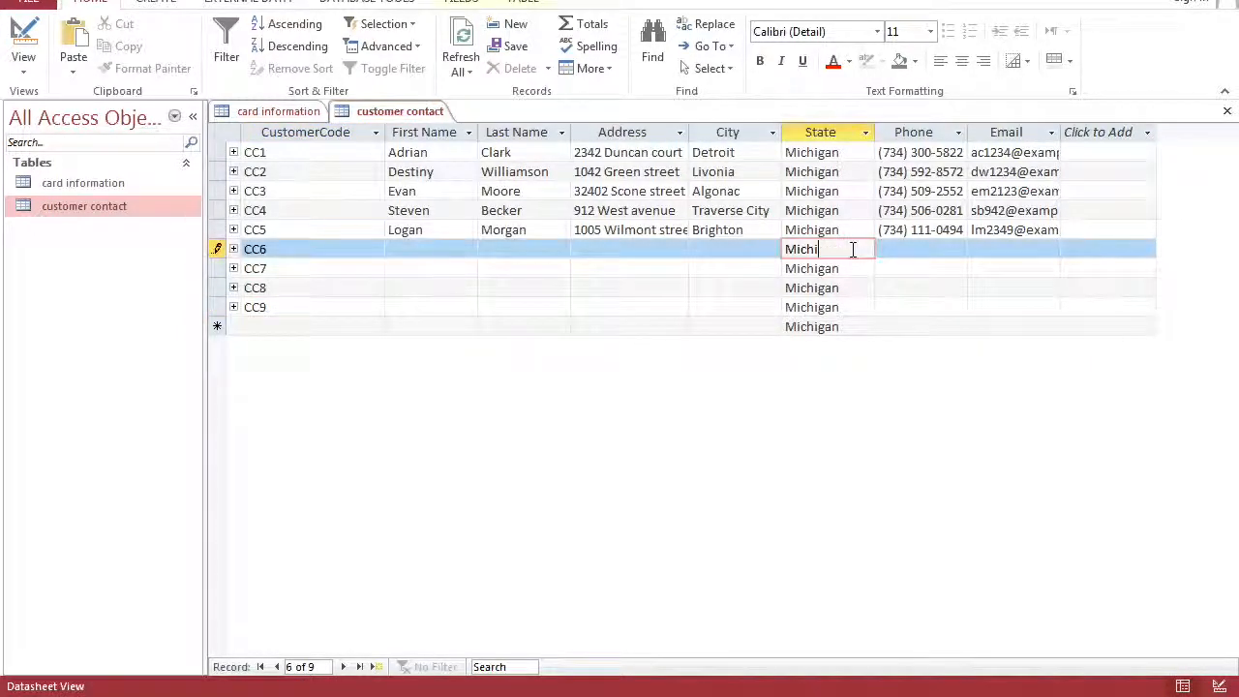
{"action": "type", "text": "Ohio"}
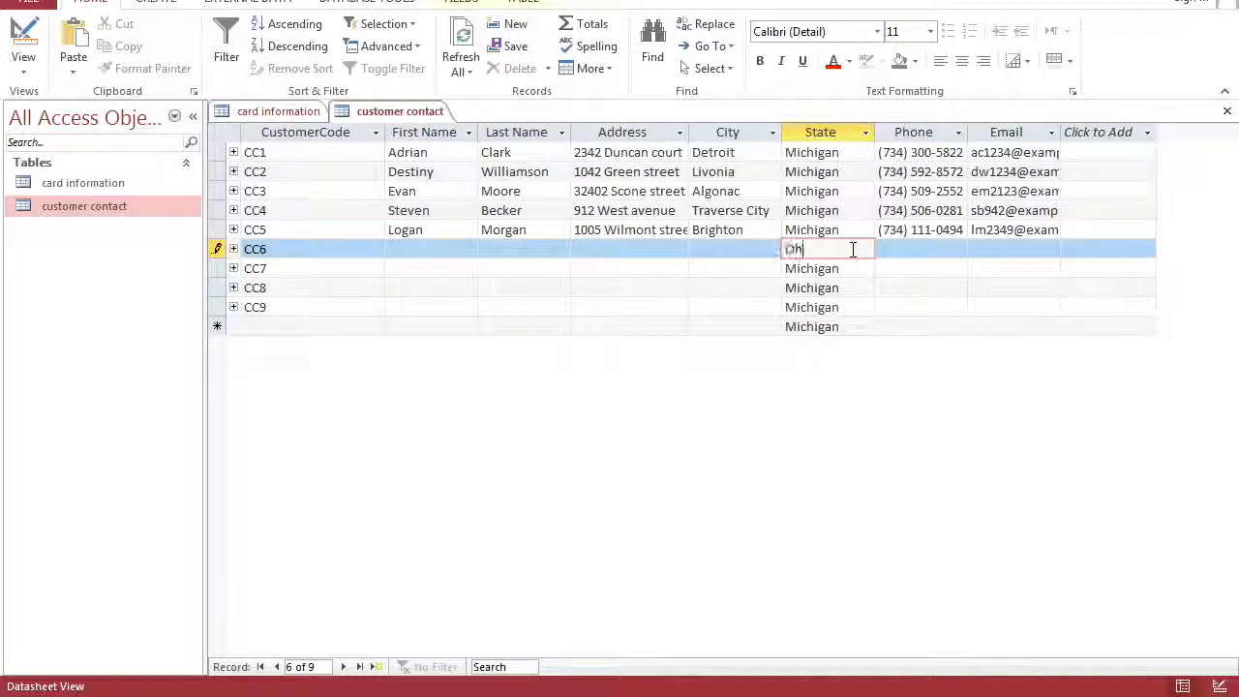